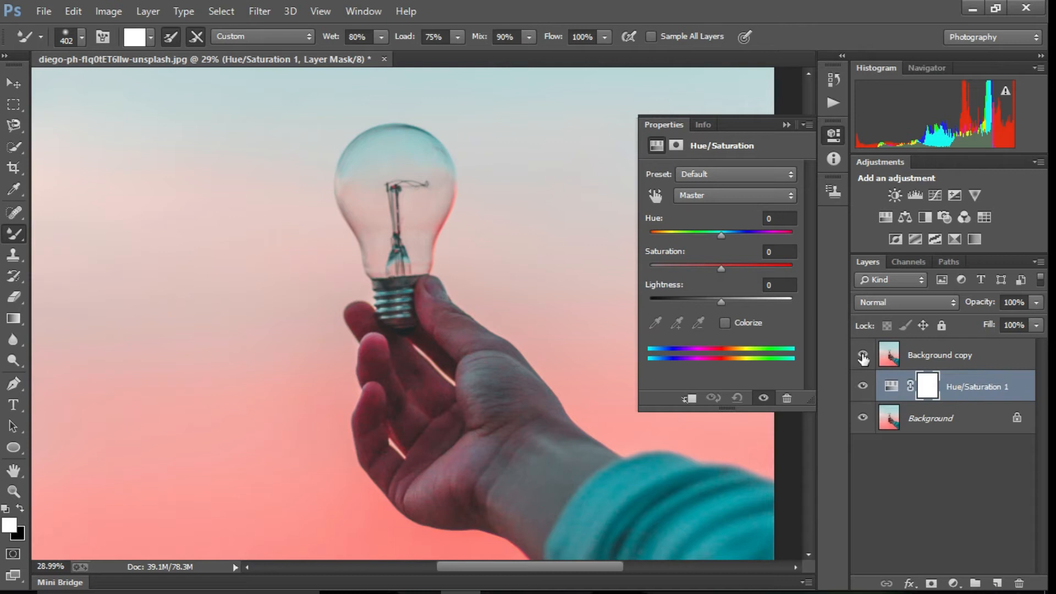
Darken and mute the photo by setting the Hue/Saturation adjustment to Hue -121, Saturation -69 and Lightness -62
drag(721, 268, 684, 303)
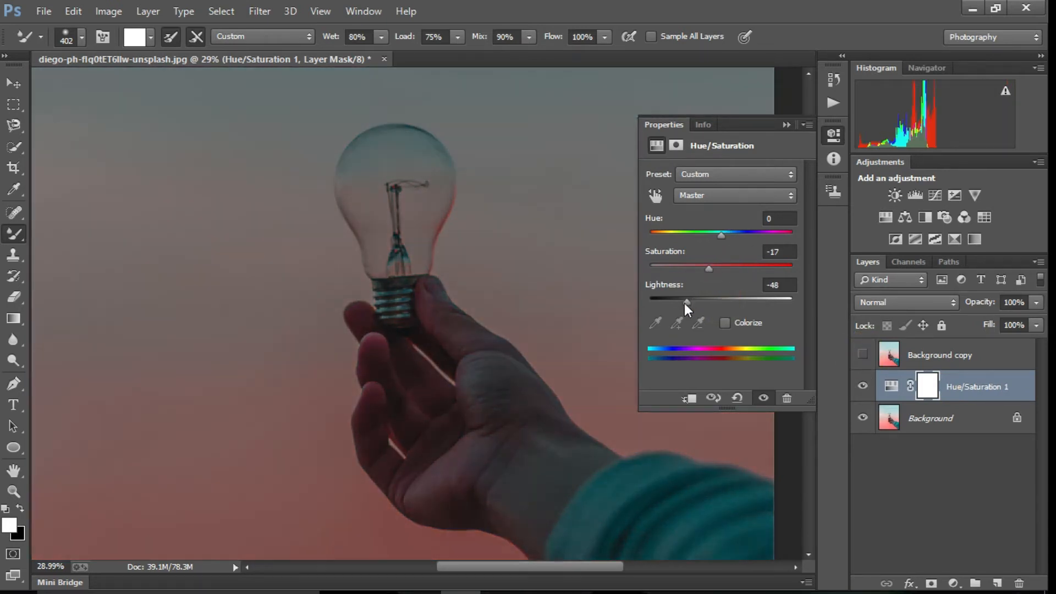
scroll(572, 374, down, 2)
drag(718, 240, 669, 242)
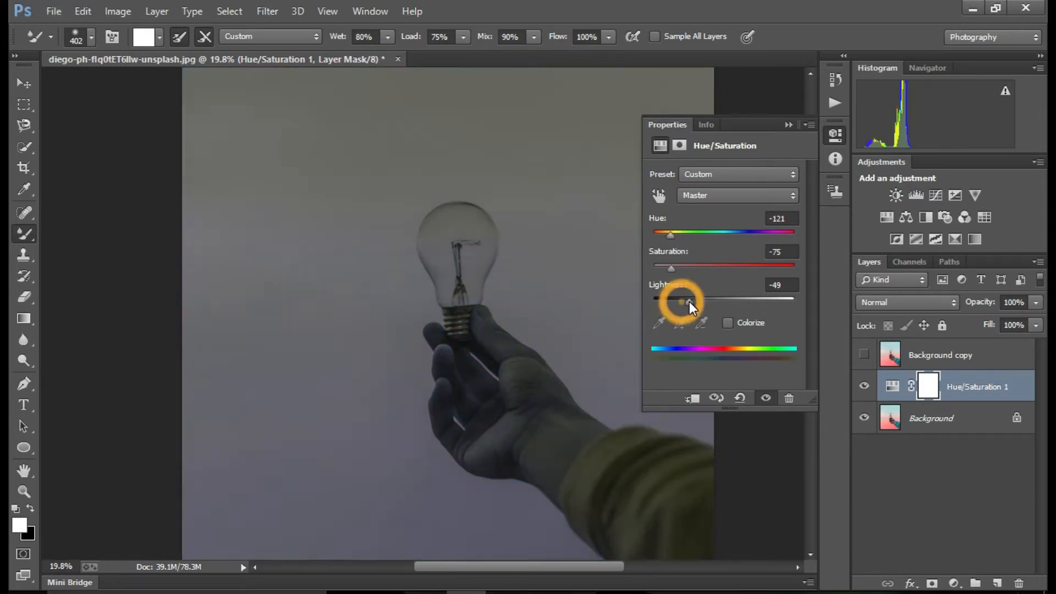
drag(689, 301, 681, 266)
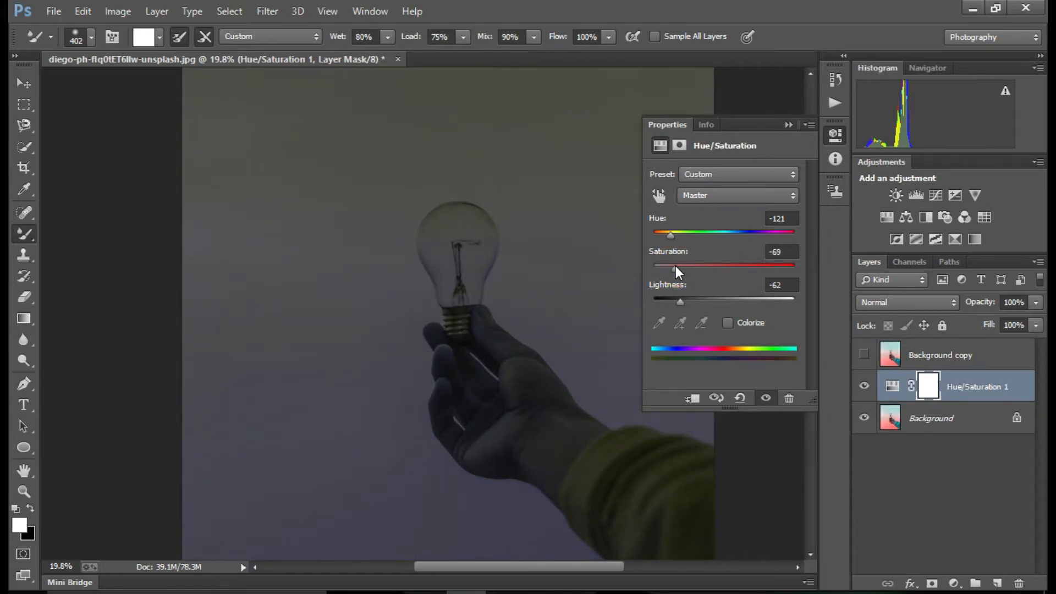
click(788, 124)
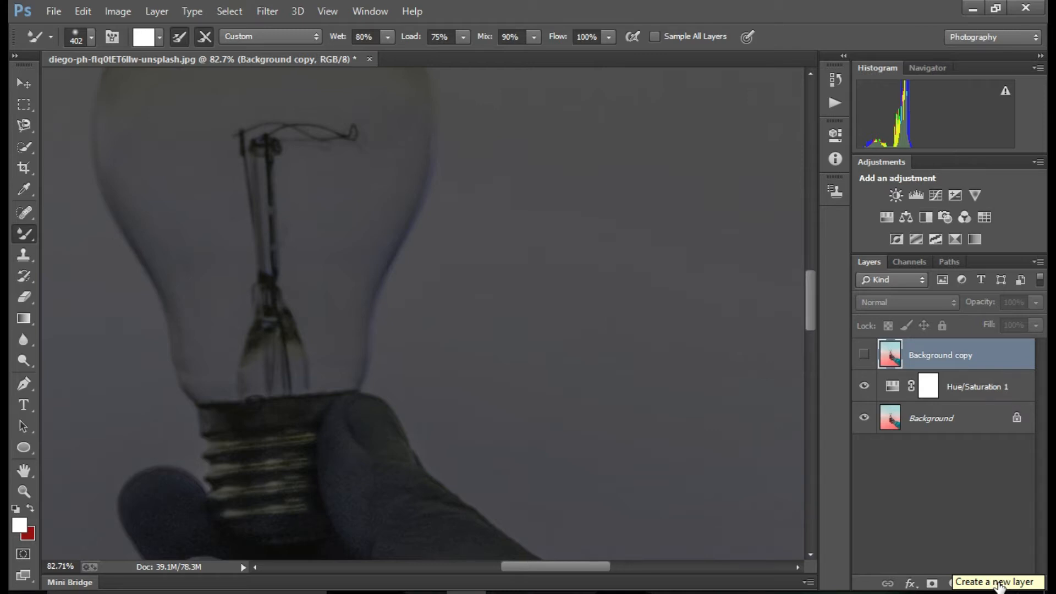
Add a new empty layer above the Background copy layer
click(998, 584)
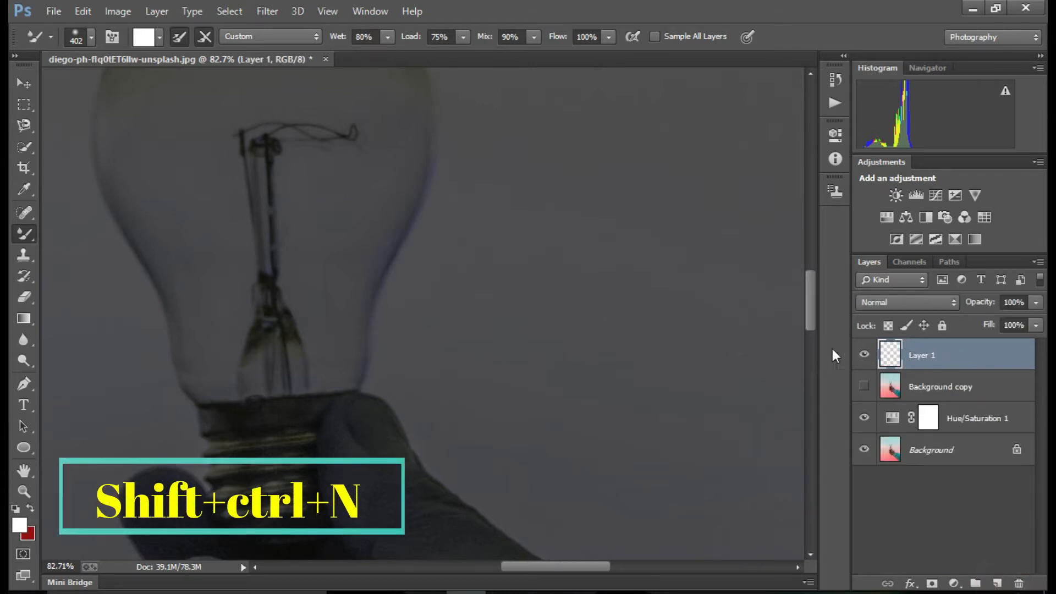
scroll(196, 313, up, 4)
scroll(324, 328, up, 1)
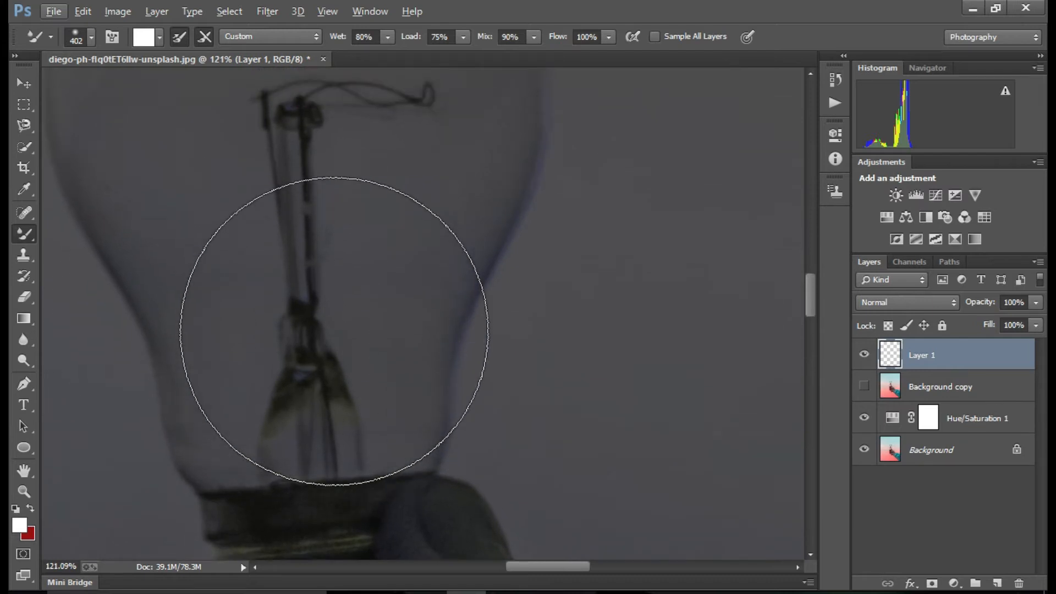
scroll(334, 331, down, 3)
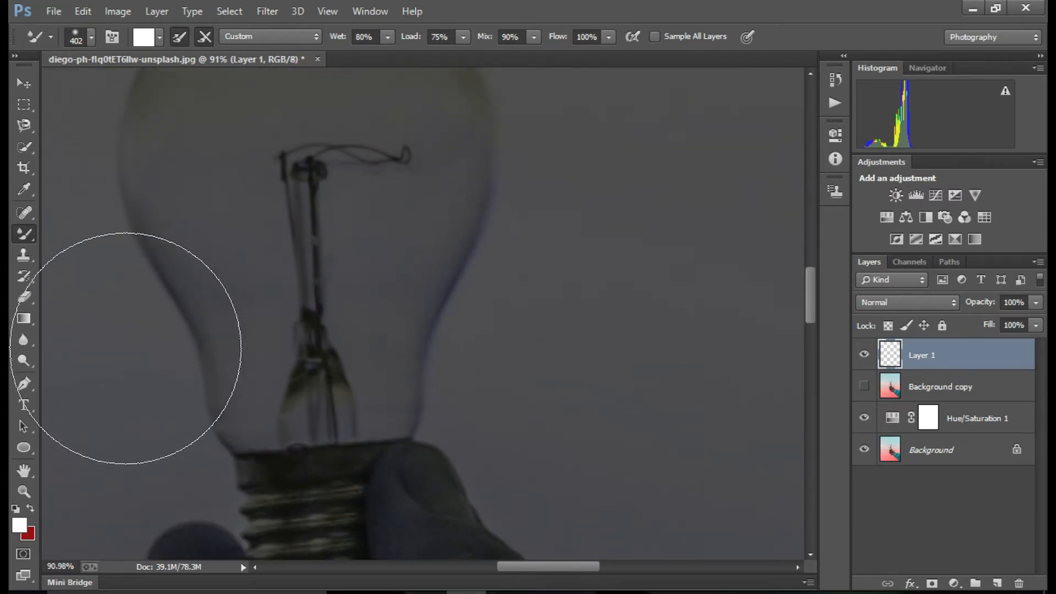
Start a Pen tool path at the base of the bulb's filament and trace it up through the glass stem to the left support wire
click(24, 384)
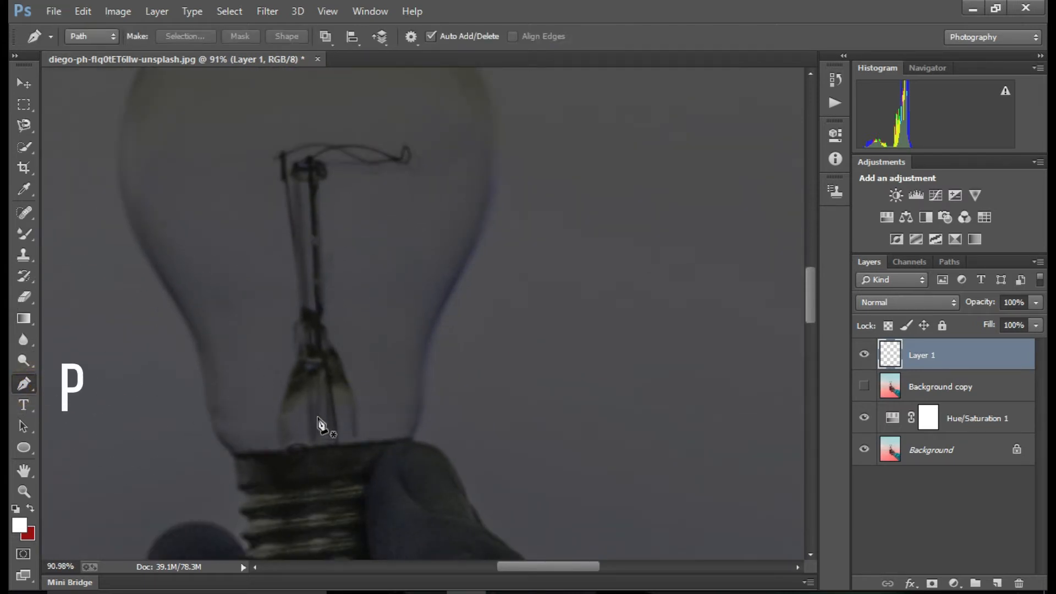
scroll(322, 424, up, 3)
scroll(323, 440, up, 1)
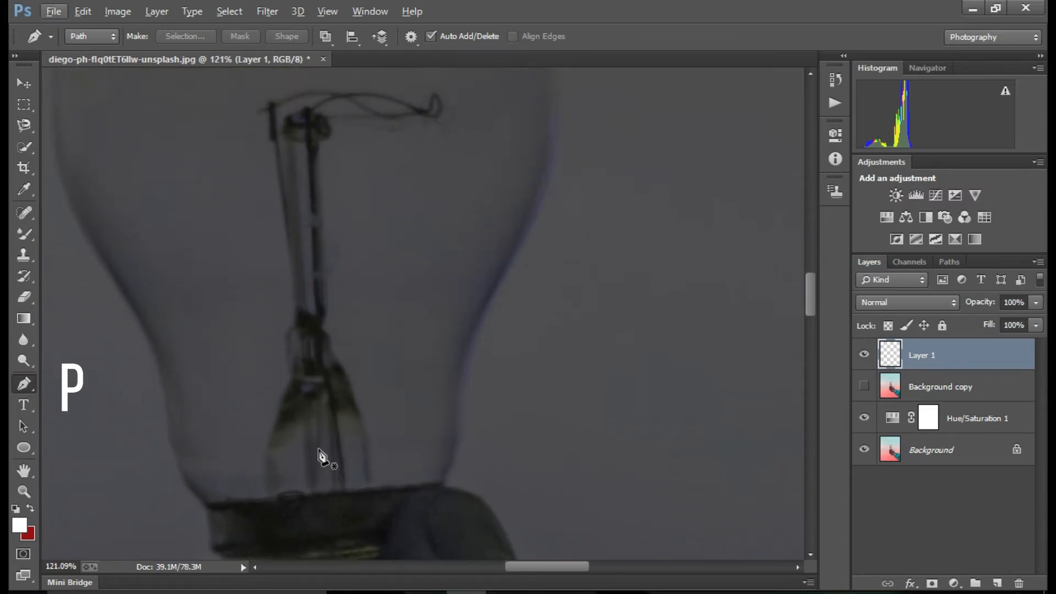
click(315, 494)
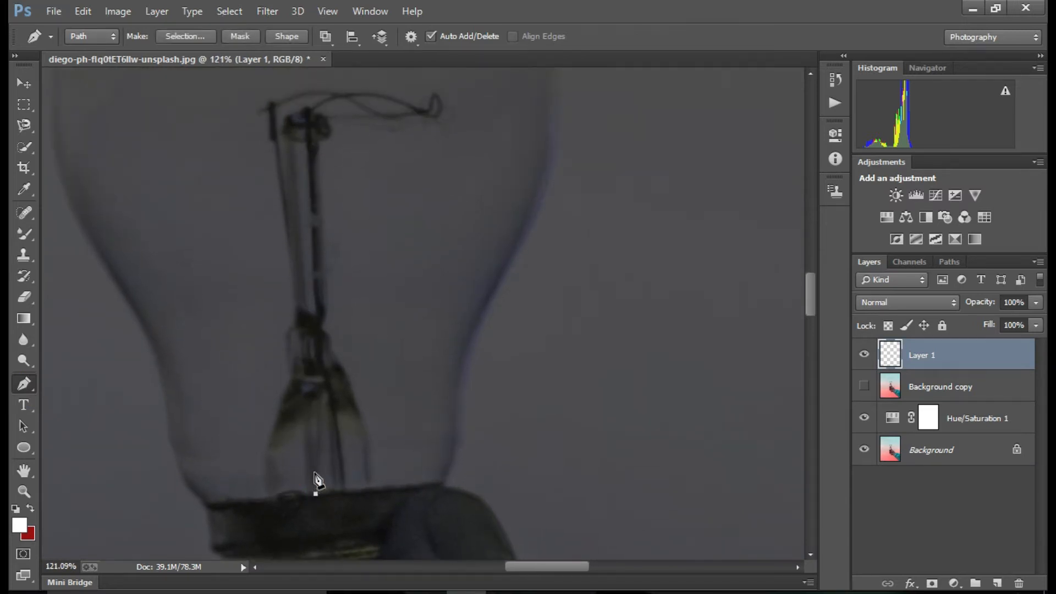
click(312, 420)
click(310, 393)
drag(300, 292, 284, 232)
drag(271, 219, 270, 231)
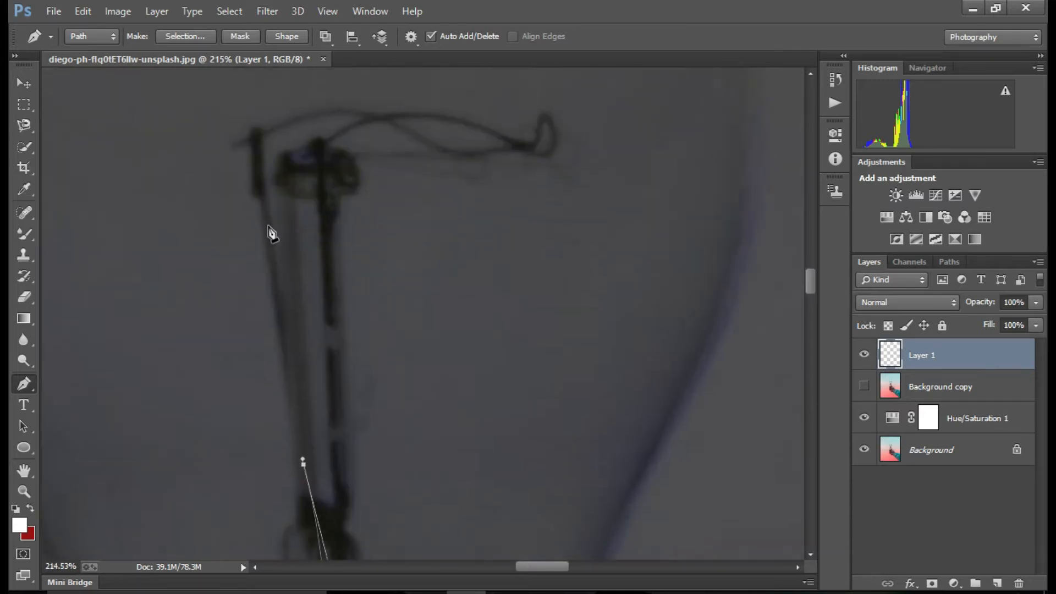
Continue the path up the left support wire to its top, including the short wire tip sticking out beside it
click(266, 215)
scroll(266, 218, up, 1)
click(262, 236)
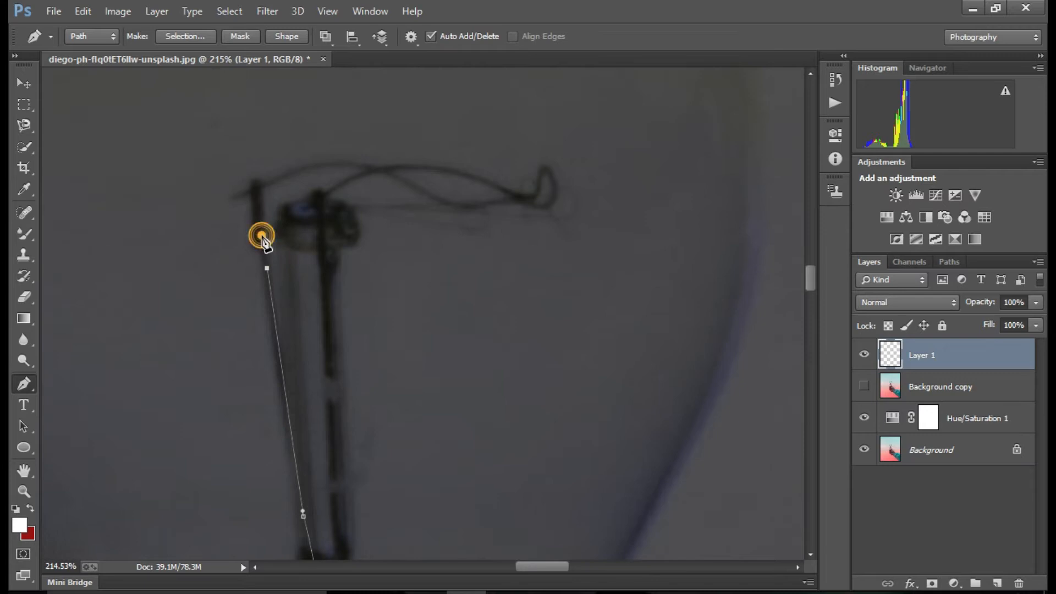
scroll(262, 236, up, 1)
click(259, 240)
click(241, 248)
click(265, 236)
Curve the path along the first filament strand from the left support wire to the small hook at its far end
scroll(297, 237, up, 1)
scroll(297, 238, up, 2)
drag(427, 281, 505, 332)
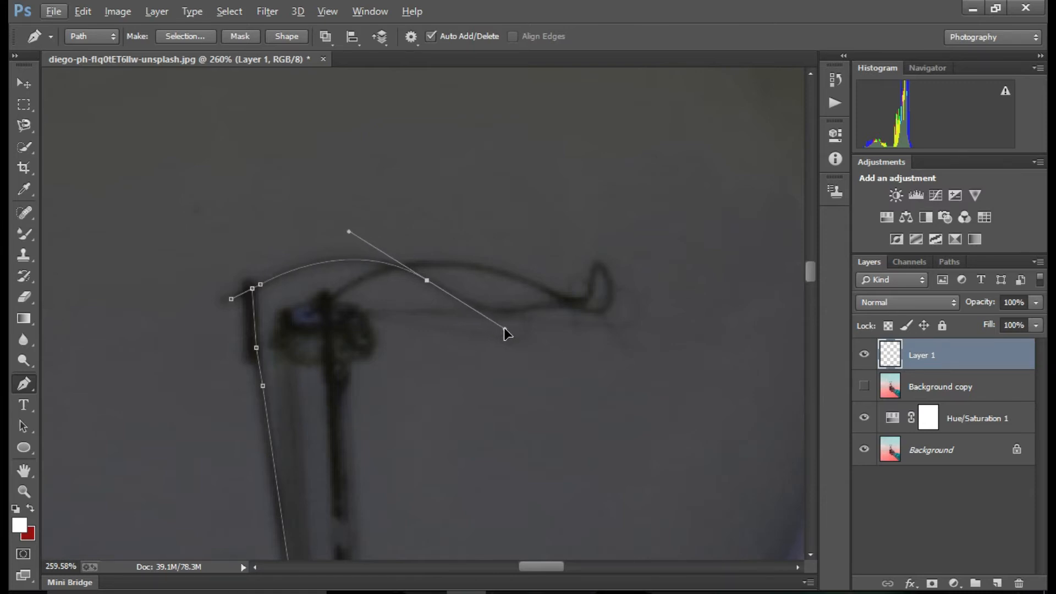
scroll(540, 317, up, 1)
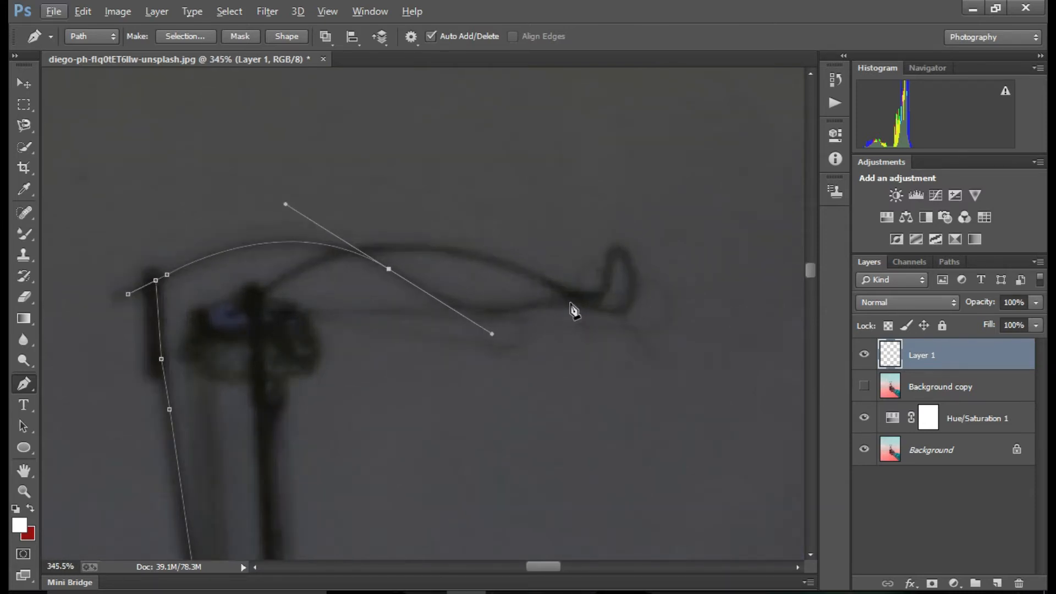
drag(589, 298, 631, 327)
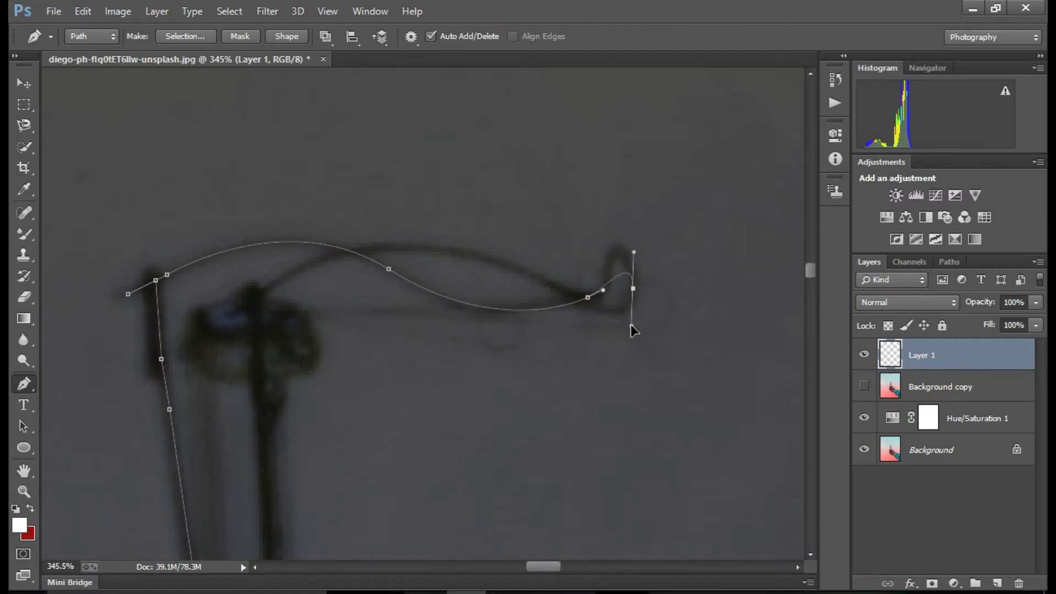
Remove the misplaced last anchor and retrace the path around the small hook at the filament's end
key(BackSpace)
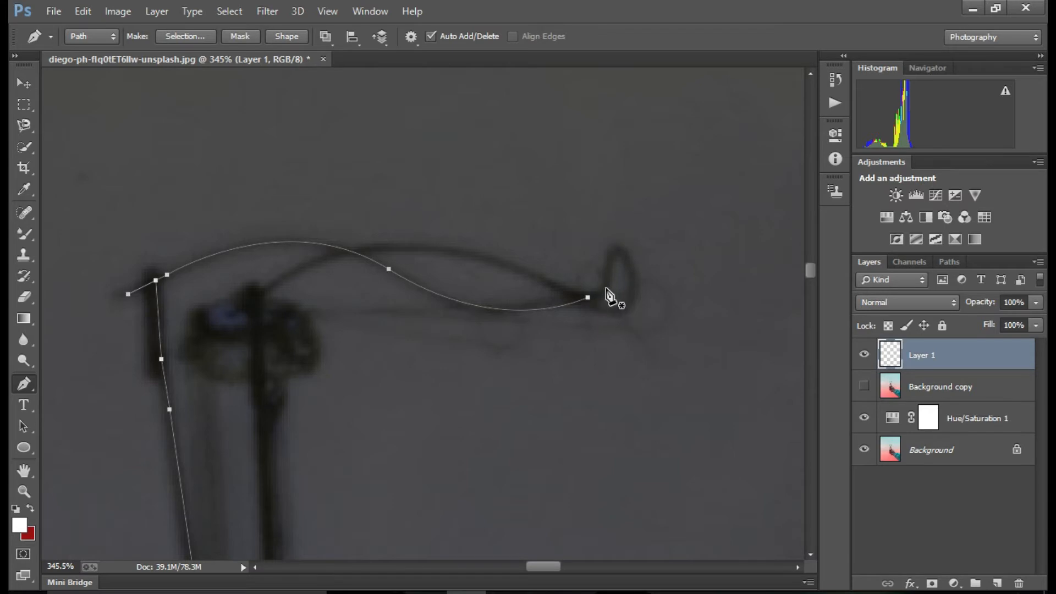
click(587, 298)
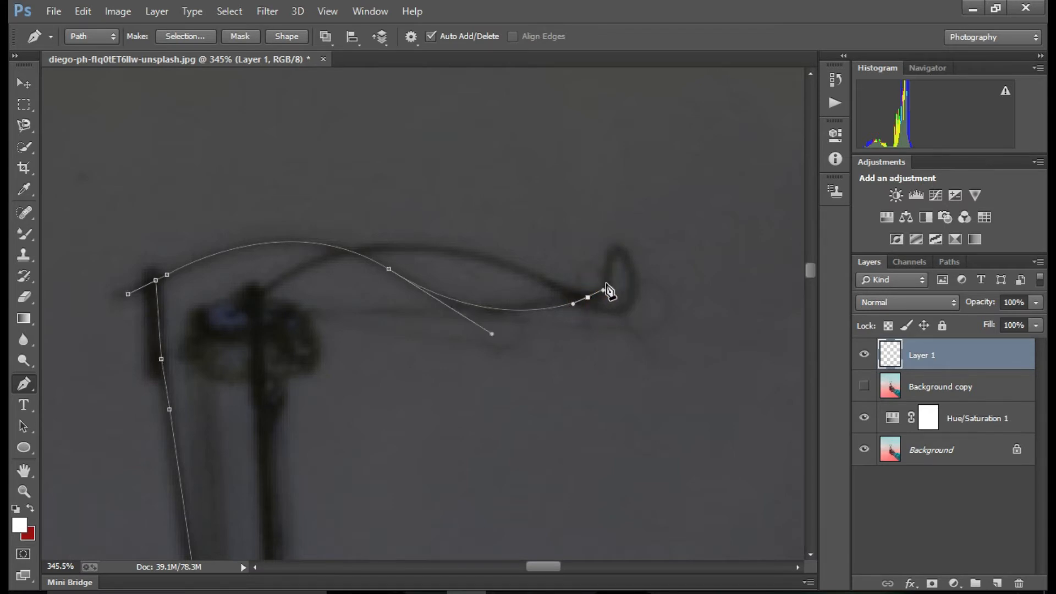
click(607, 280)
drag(633, 274, 648, 297)
scroll(622, 288, up, 3)
scroll(661, 354, down, 2)
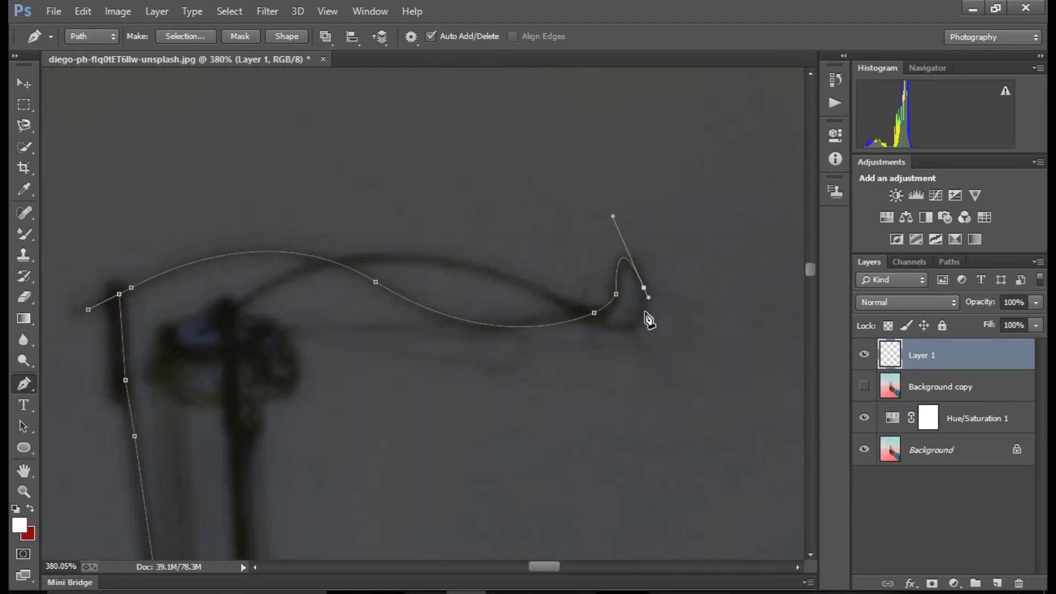
Curve the path back from the hook along the upper filament strand to the top of the right support wire
drag(547, 297, 434, 238)
drag(233, 309, 191, 361)
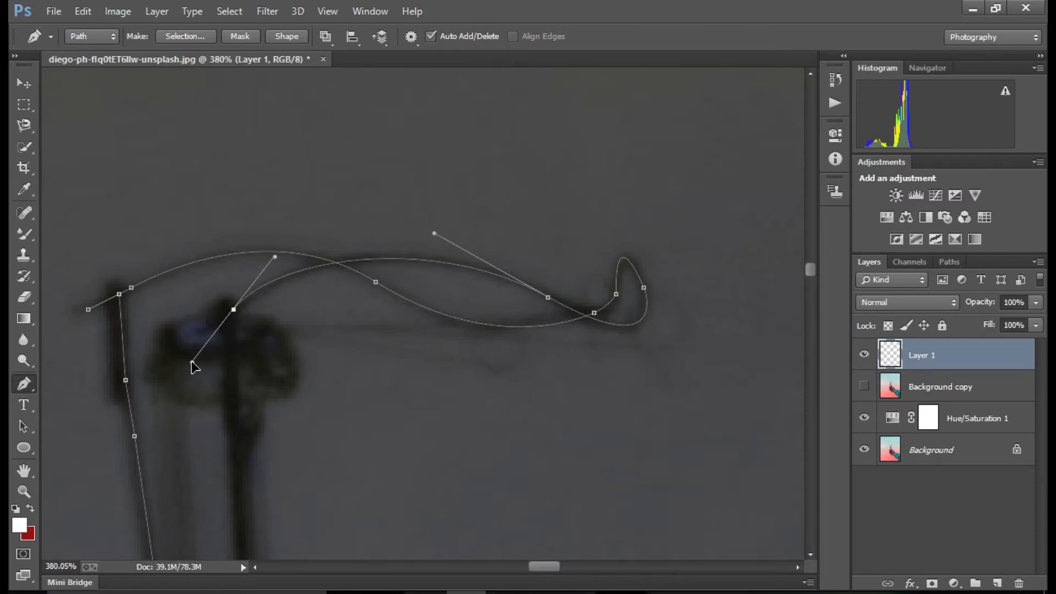
scroll(218, 348, up, 4)
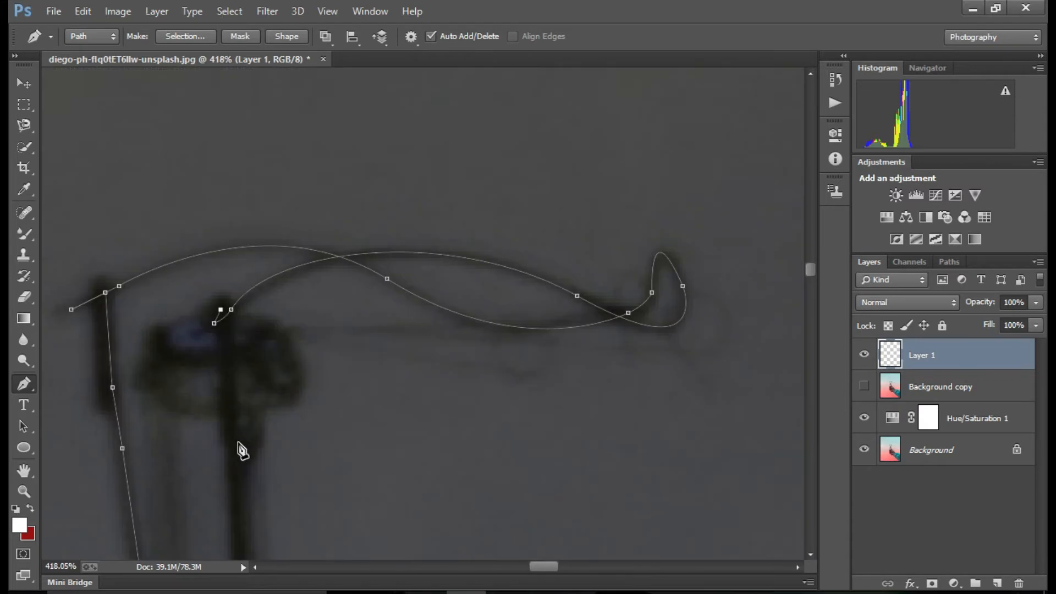
Extend the path down the right support wire to just above the glass stem
click(236, 447)
scroll(242, 416, down, 3)
click(244, 396)
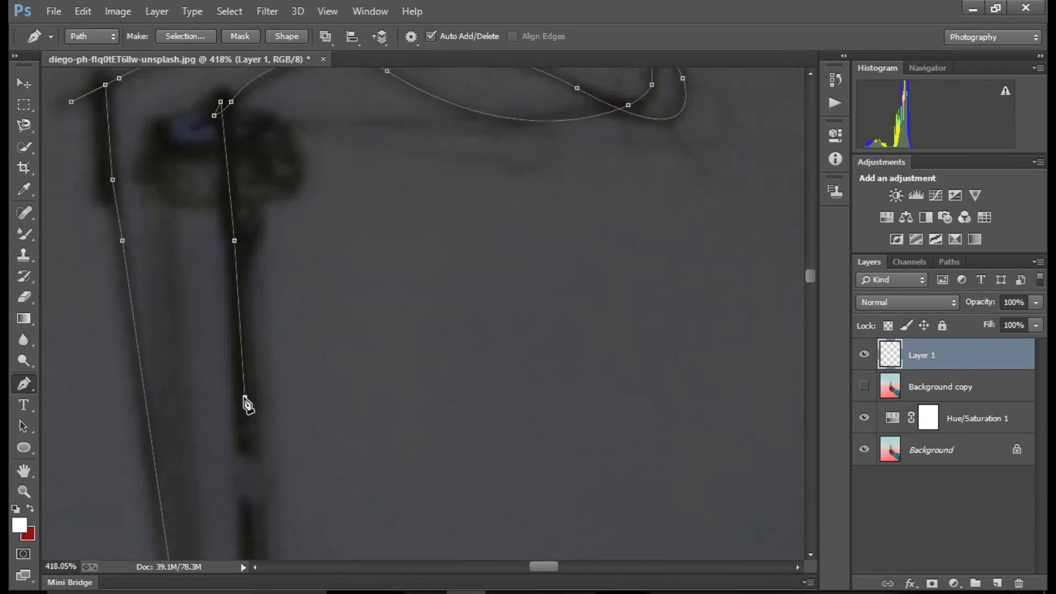
scroll(250, 417, down, 3)
scroll(248, 434, down, 2)
scroll(243, 358, up, 2)
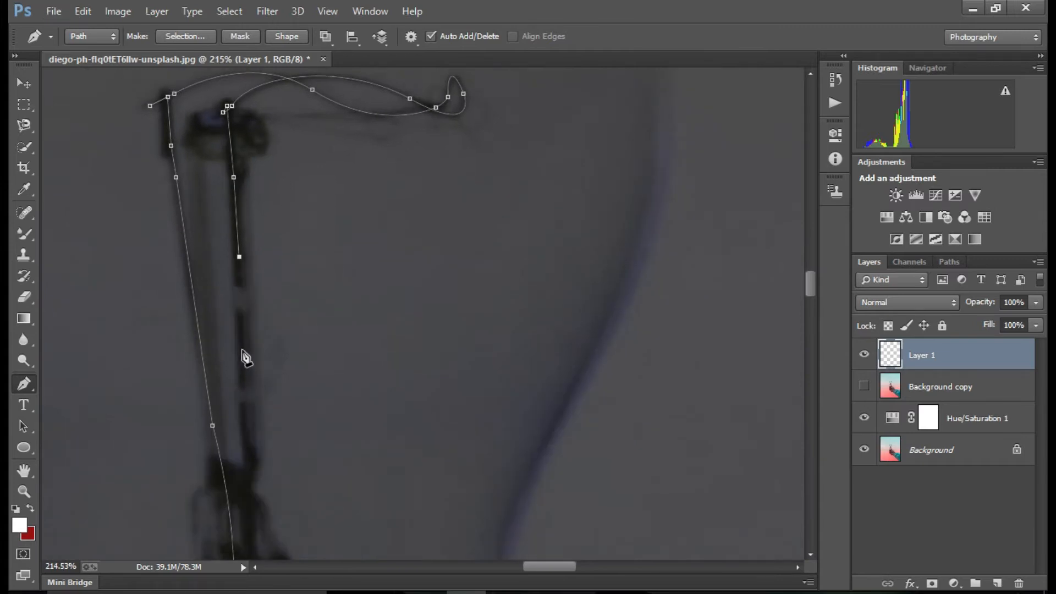
click(251, 460)
Trace the path from the right support wire down through the glass stem, ending at the bulb's metal base
scroll(261, 440, down, 3)
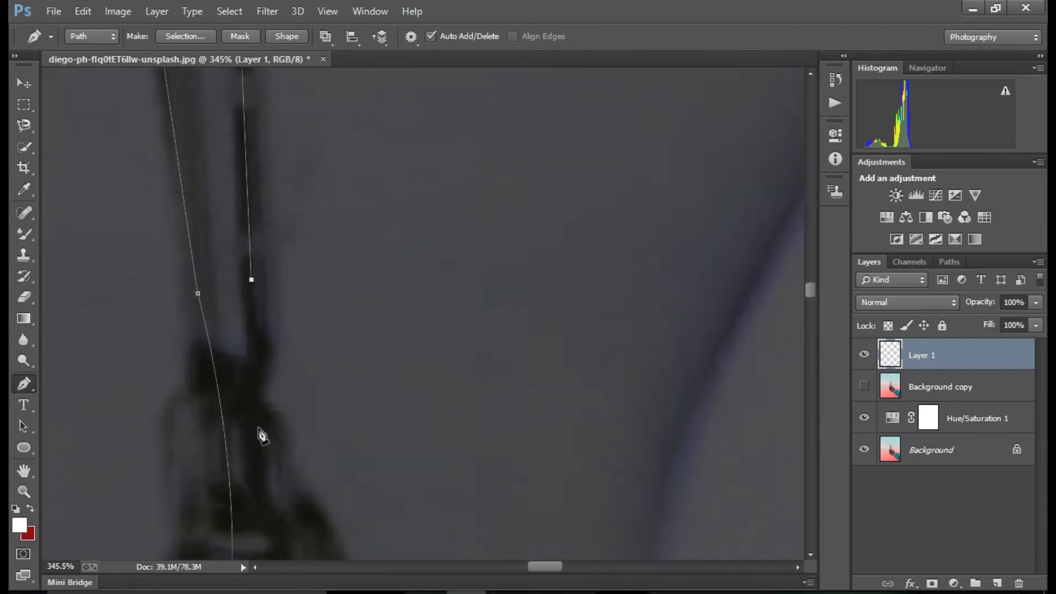
click(260, 320)
click(257, 351)
click(277, 500)
scroll(280, 495, down, 4)
click(279, 308)
drag(280, 308, 316, 386)
scroll(316, 386, up, 8)
scroll(315, 381, down, 9)
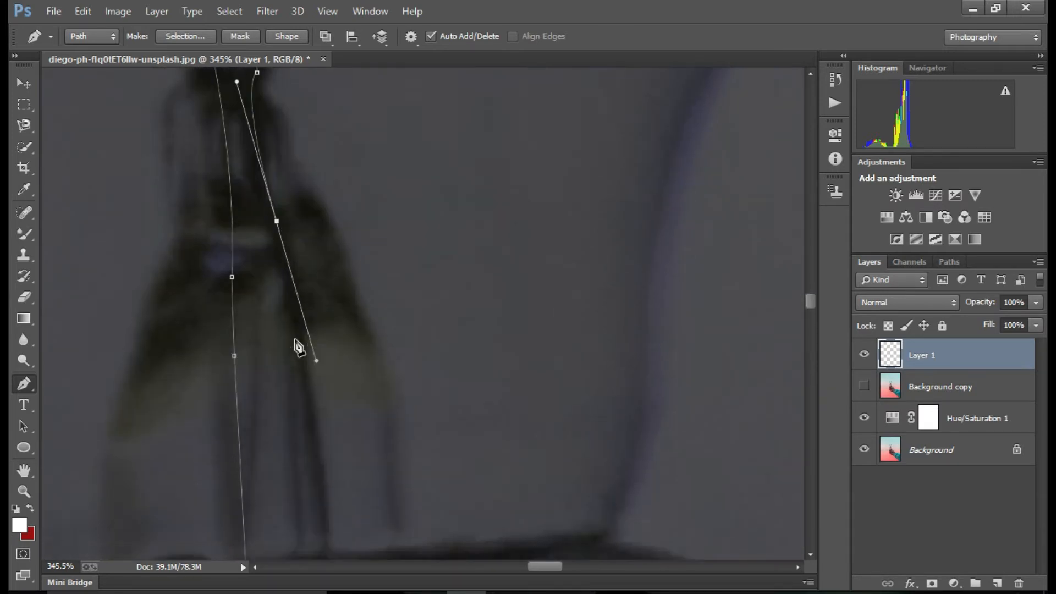
scroll(308, 385, down, 4)
drag(321, 427, 328, 497)
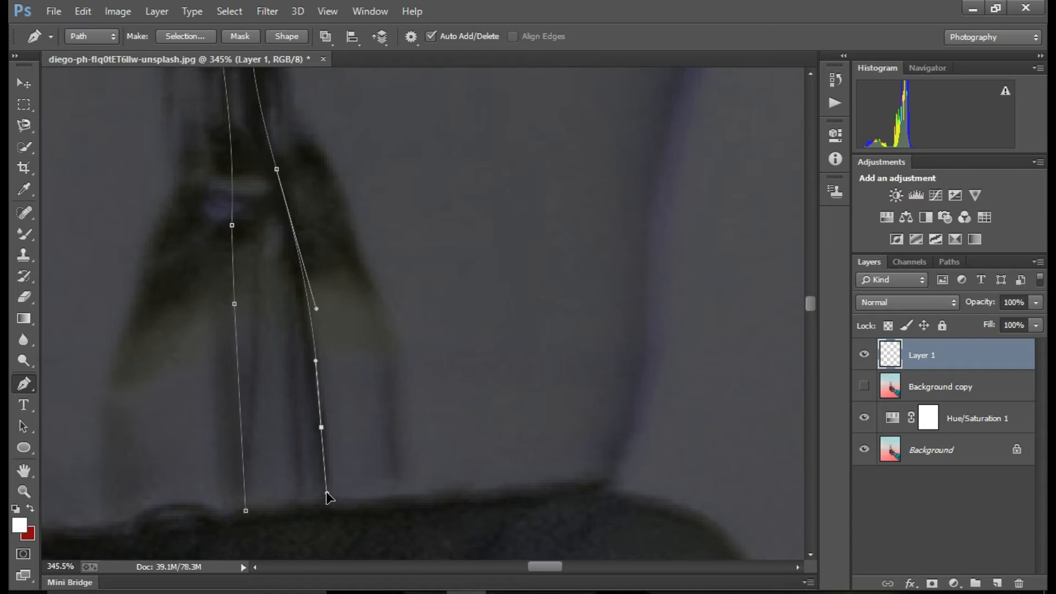
click(329, 510)
Set the foreground color to near-white, fefbfb
scroll(330, 487, down, 18)
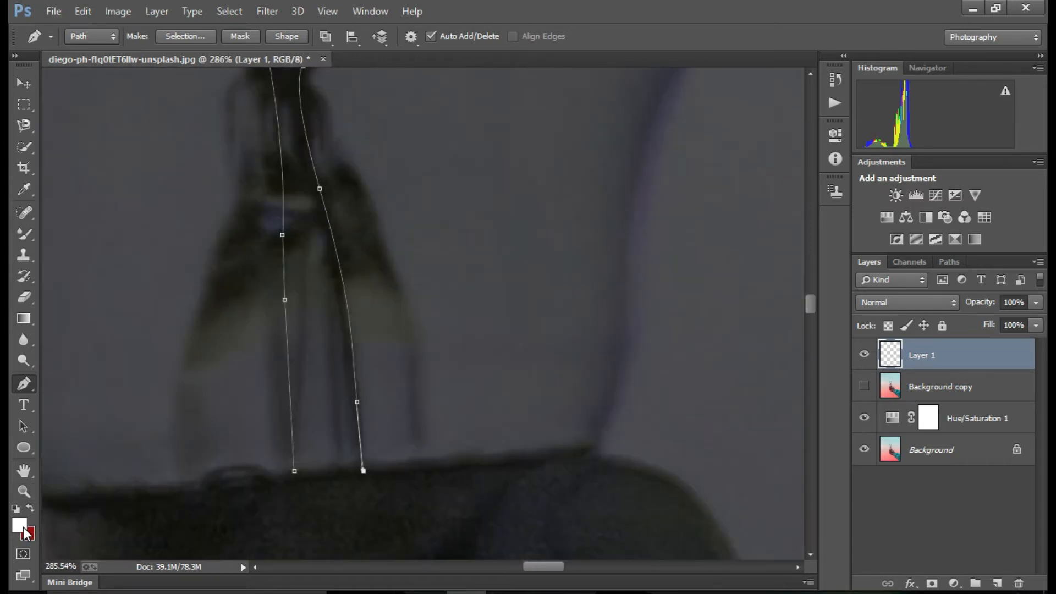
click(19, 525)
click(323, 147)
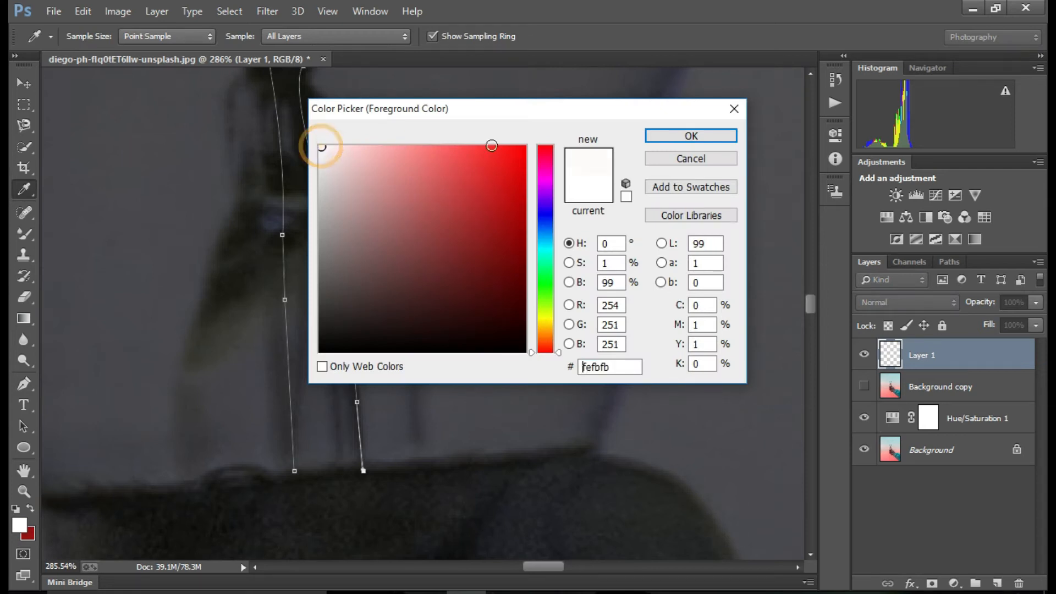
click(665, 137)
Stroke the filament path with the Brush, leaving Simulate Pressure off
scroll(413, 269, up, 3)
right_click(406, 263)
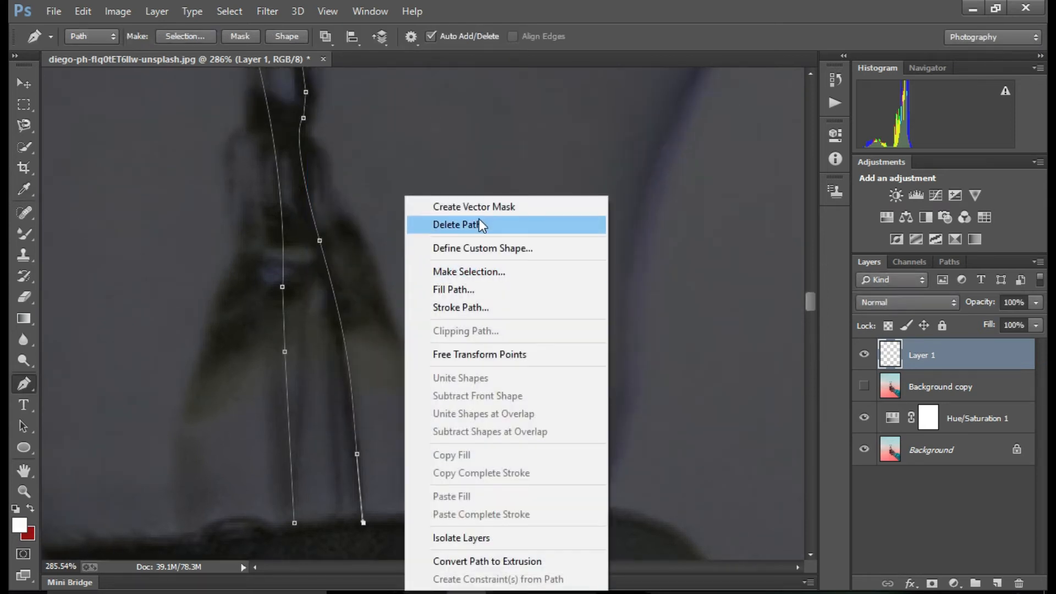
click(479, 306)
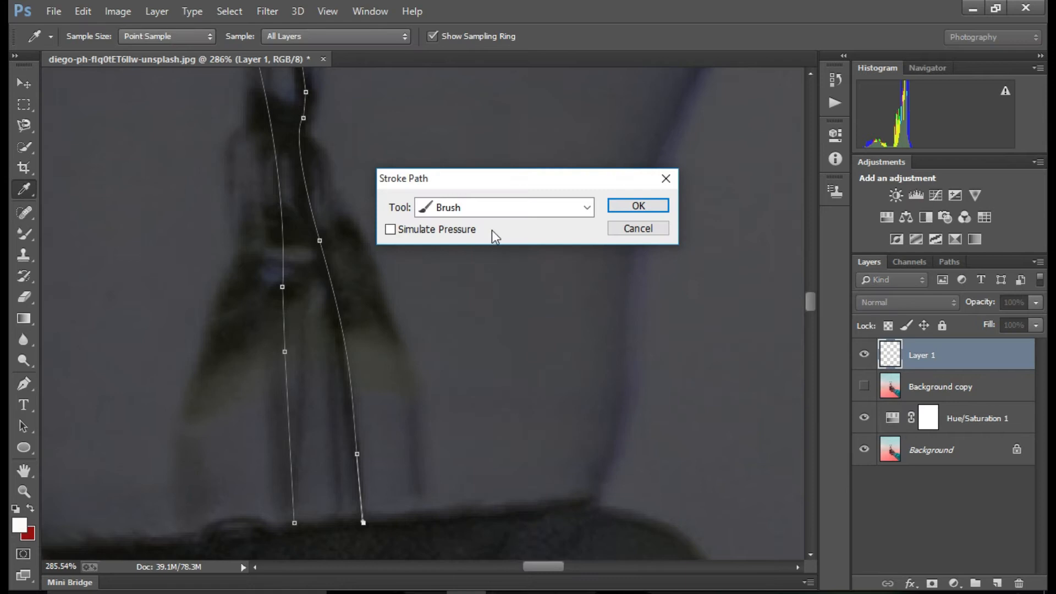
click(586, 207)
click(471, 242)
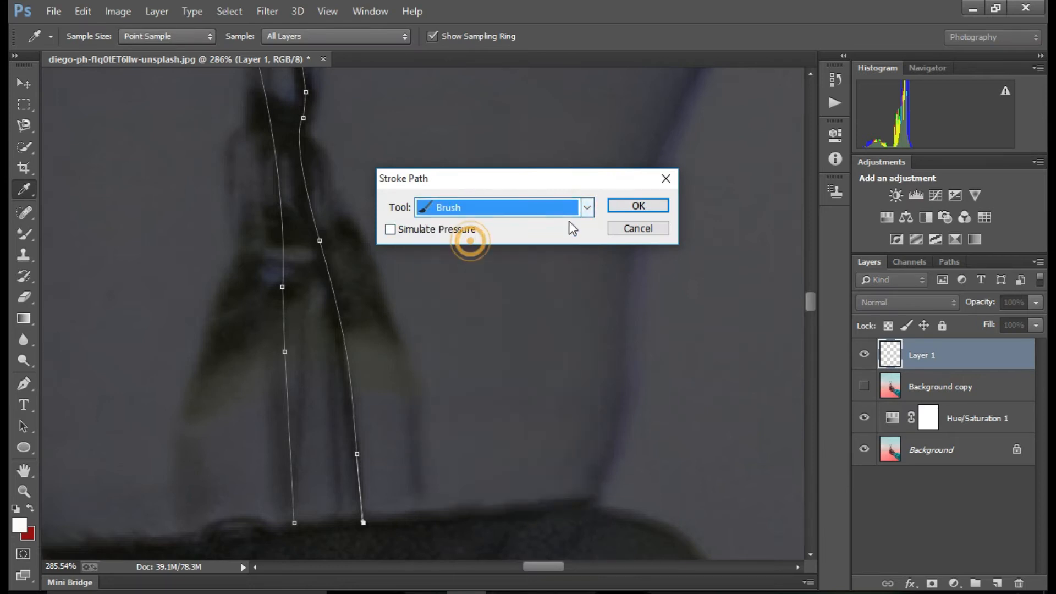
click(626, 205)
Delete the pen path, keeping the white filament stroke on Layer 1
scroll(334, 356, down, 3)
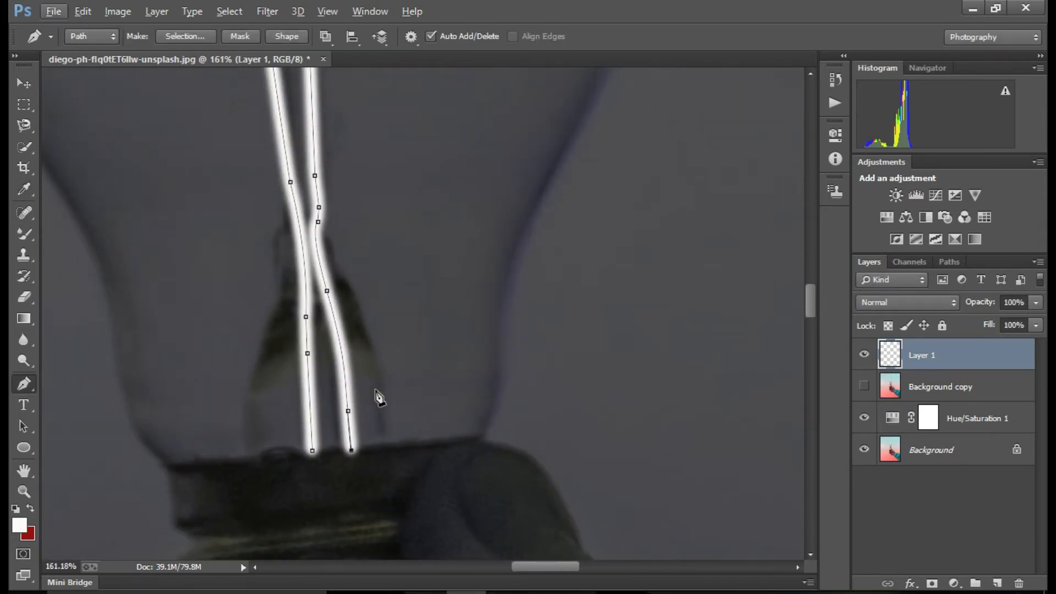
scroll(363, 374, up, 3)
scroll(333, 364, up, 2)
scroll(285, 294, up, 4)
scroll(285, 308, down, 6)
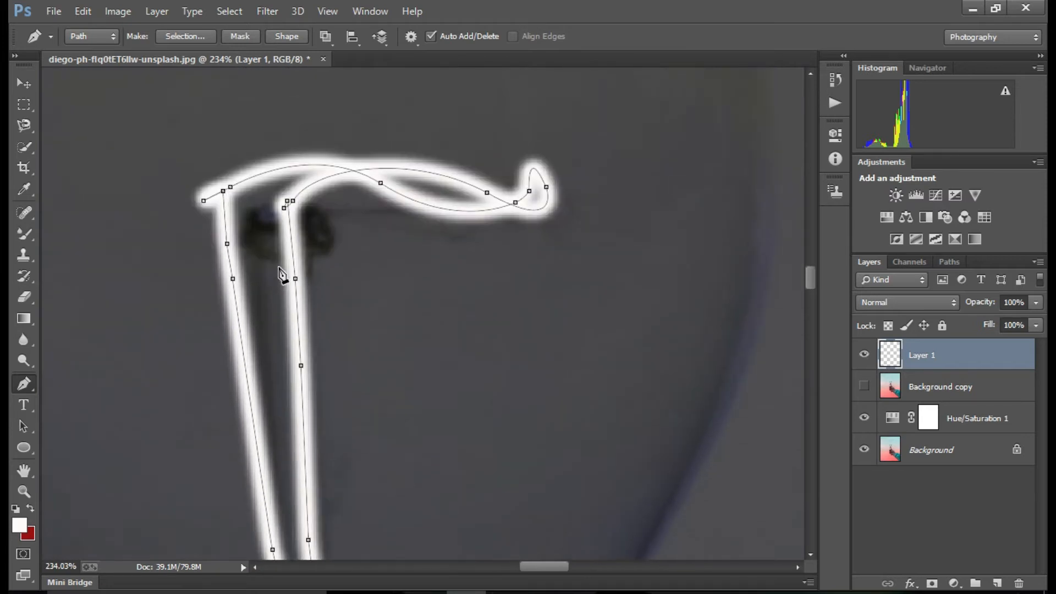
scroll(294, 355, up, 2)
scroll(292, 347, down, 4)
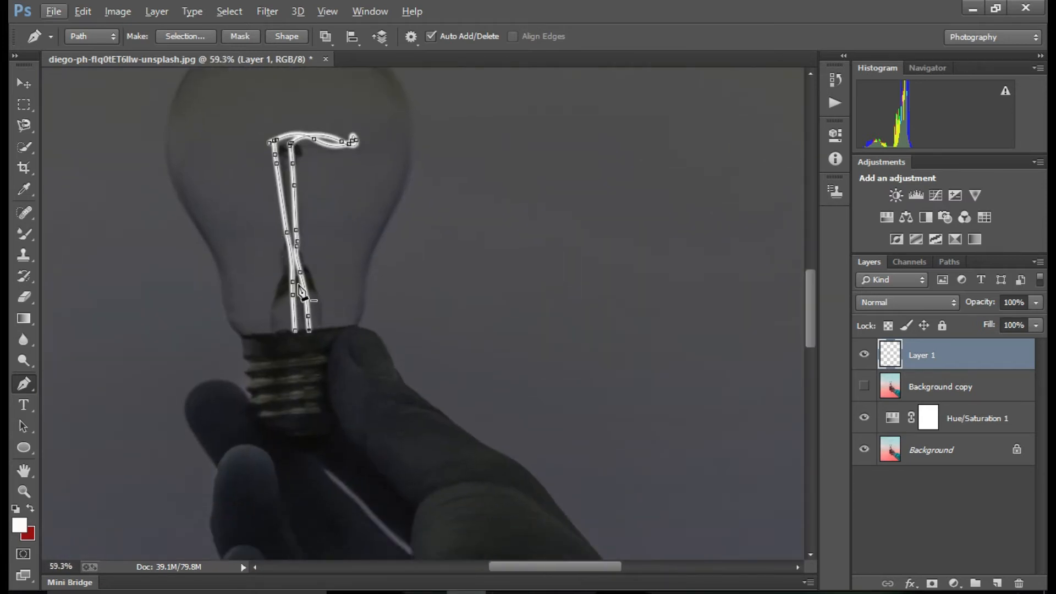
scroll(299, 285, up, 3)
right_click(222, 239)
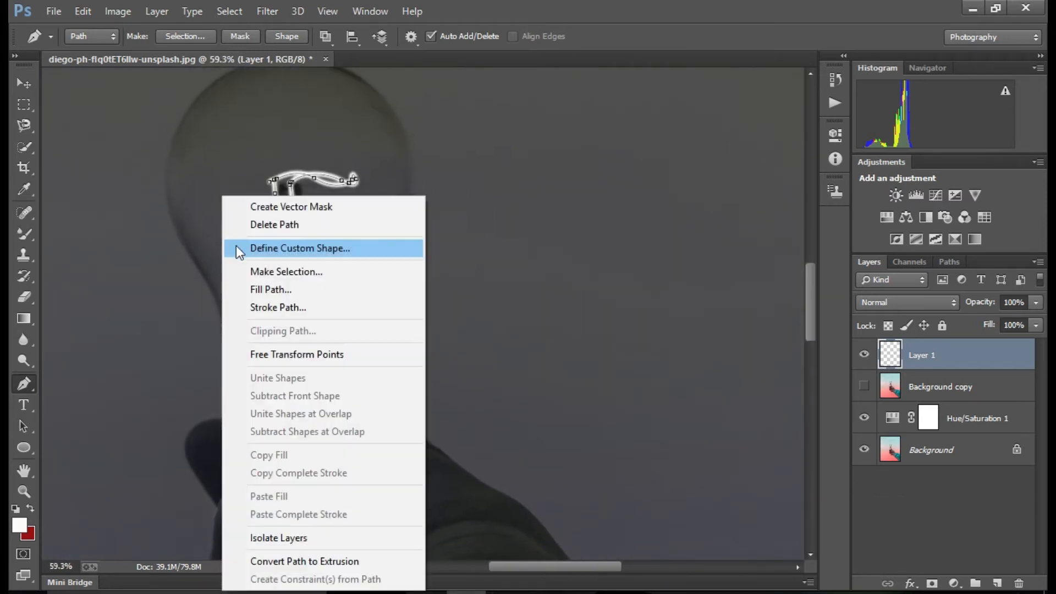
click(285, 224)
scroll(292, 231, up, 2)
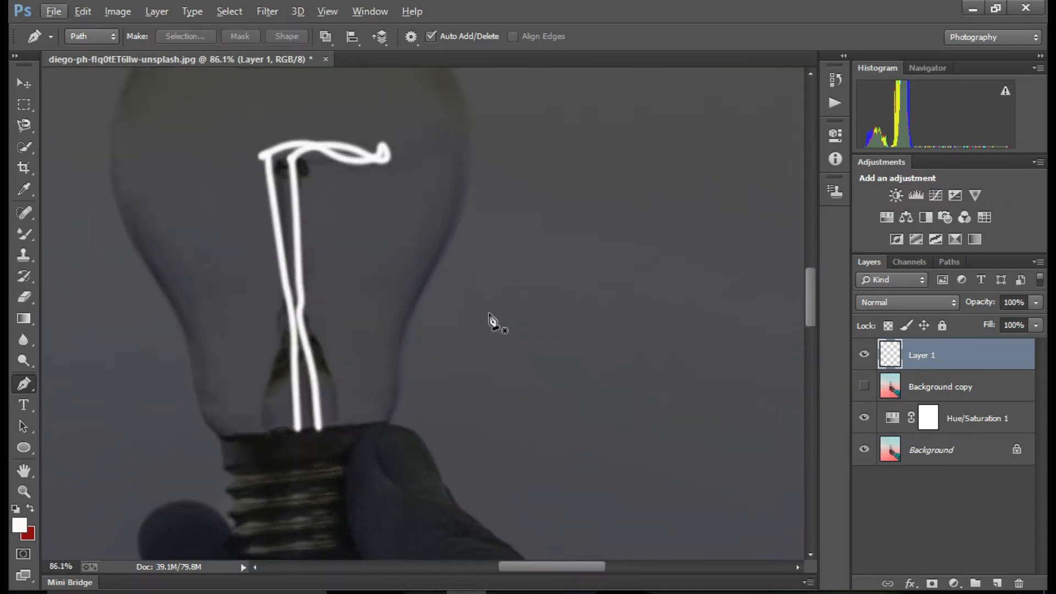
Duplicate Layer 1 with the white filament twice, keeping the default copy names
right_click(924, 358)
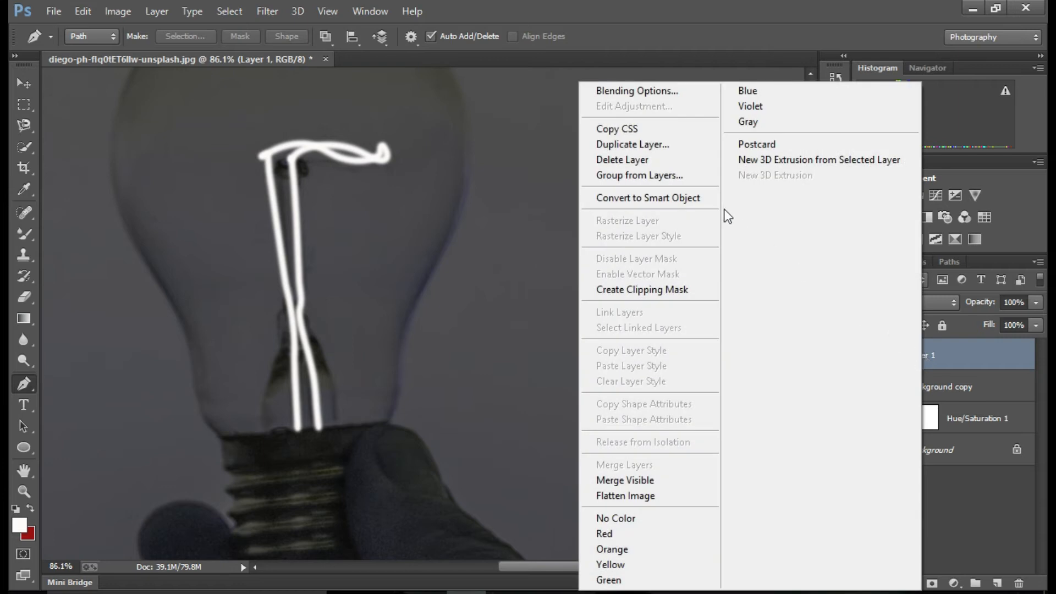
click(664, 147)
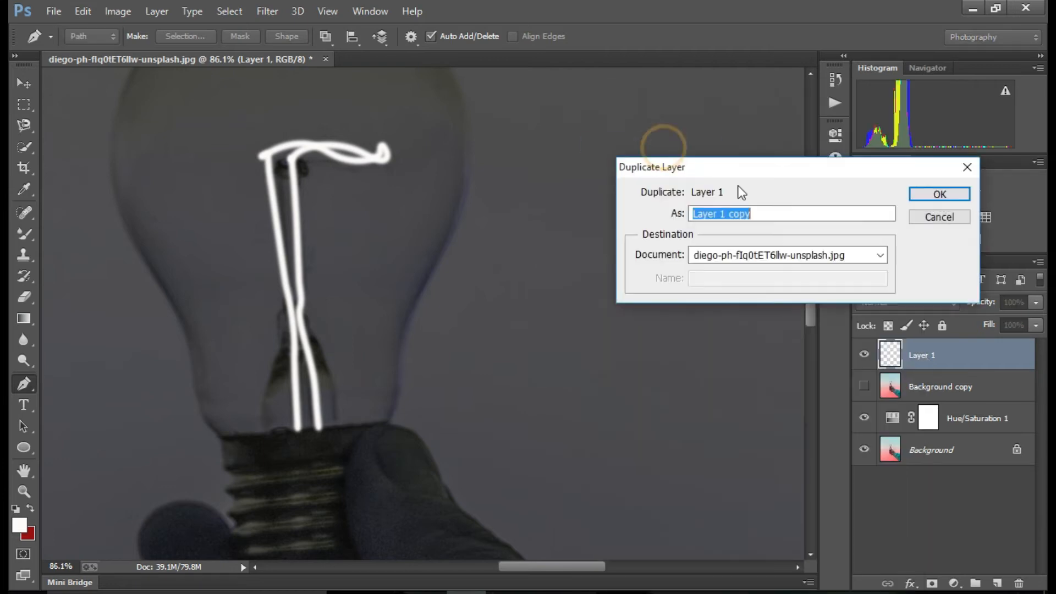
click(939, 195)
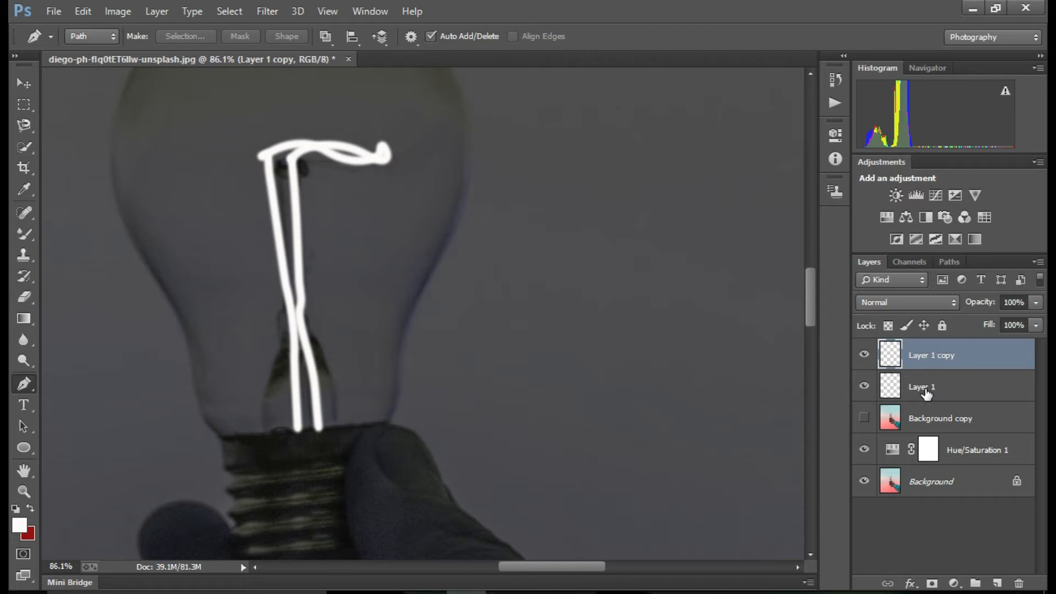
key(ctrl+j)
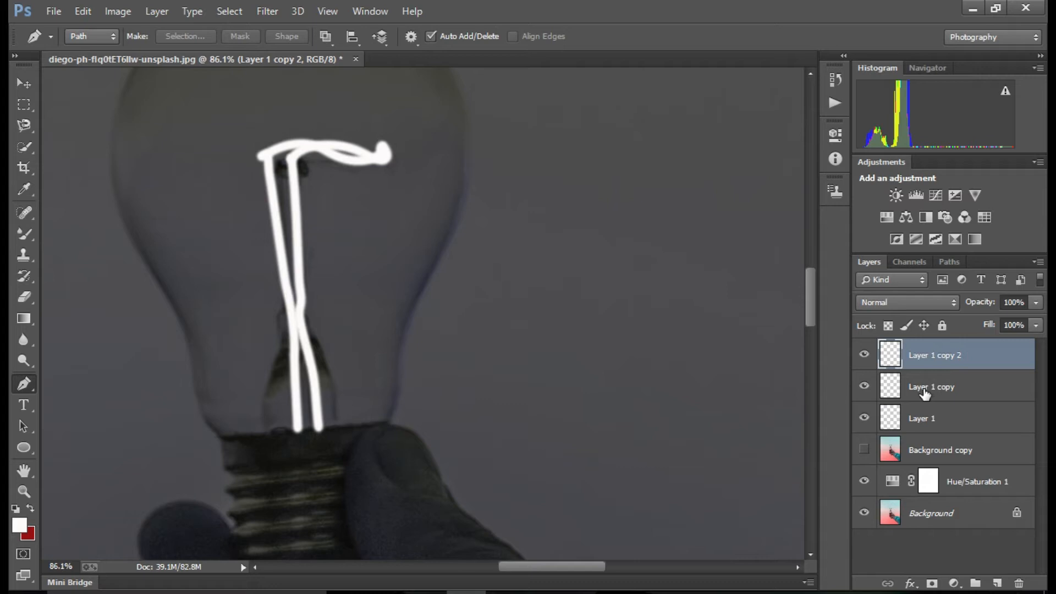
Apply a Gaussian Blur with a 5-pixel radius to Layer 1 copy
click(945, 388)
click(269, 11)
mouse_move(330, 189)
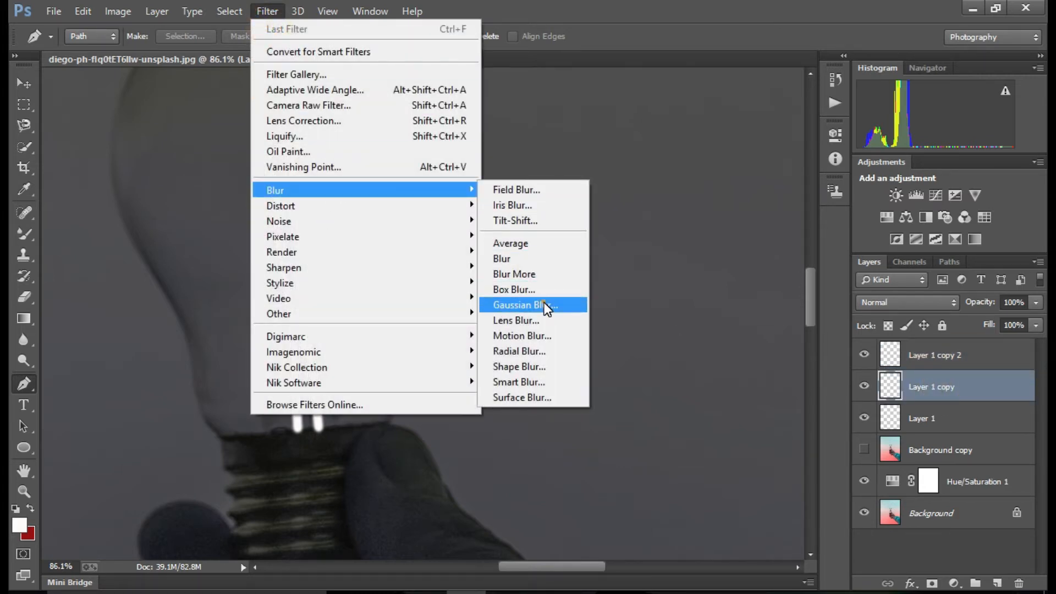
click(528, 305)
text(05)
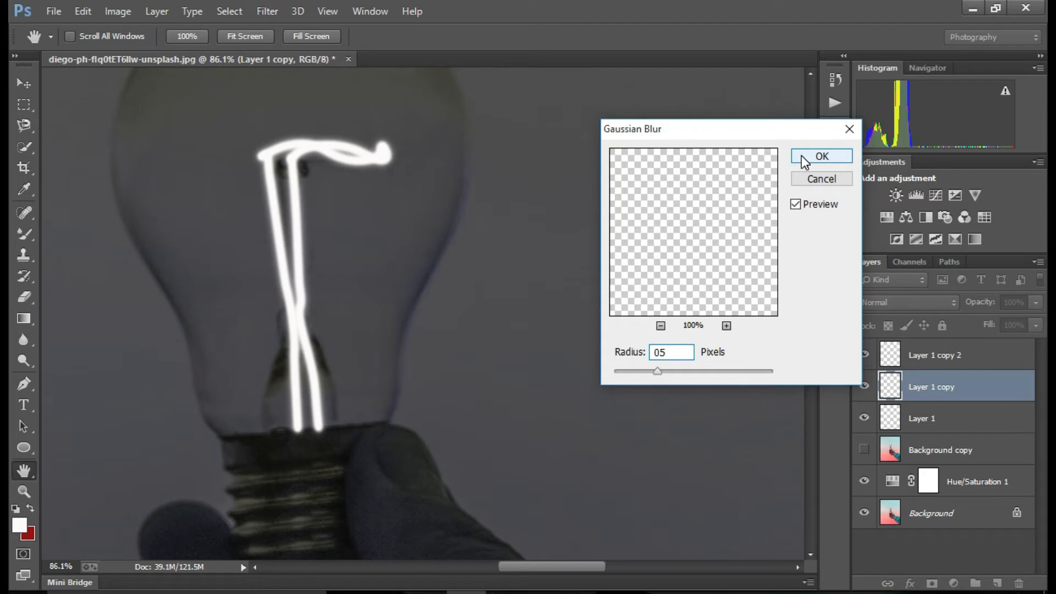
click(821, 156)
key(p)
Apply a Gaussian Blur with a 10-pixel radius to Layer 1 copy 2
key(alt+bracketright)
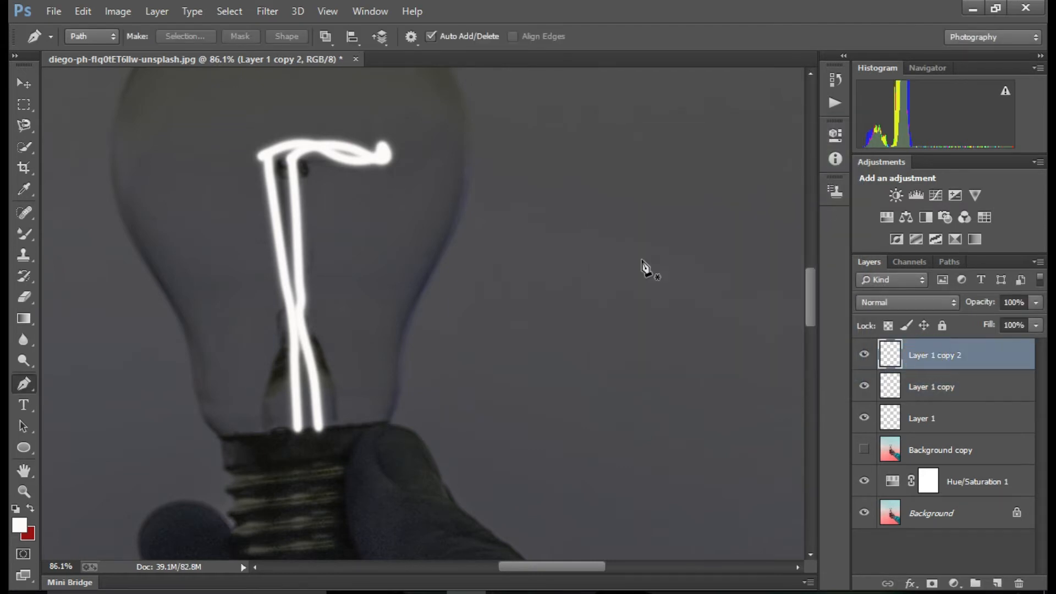
click(281, 9)
mouse_move(324, 193)
click(536, 302)
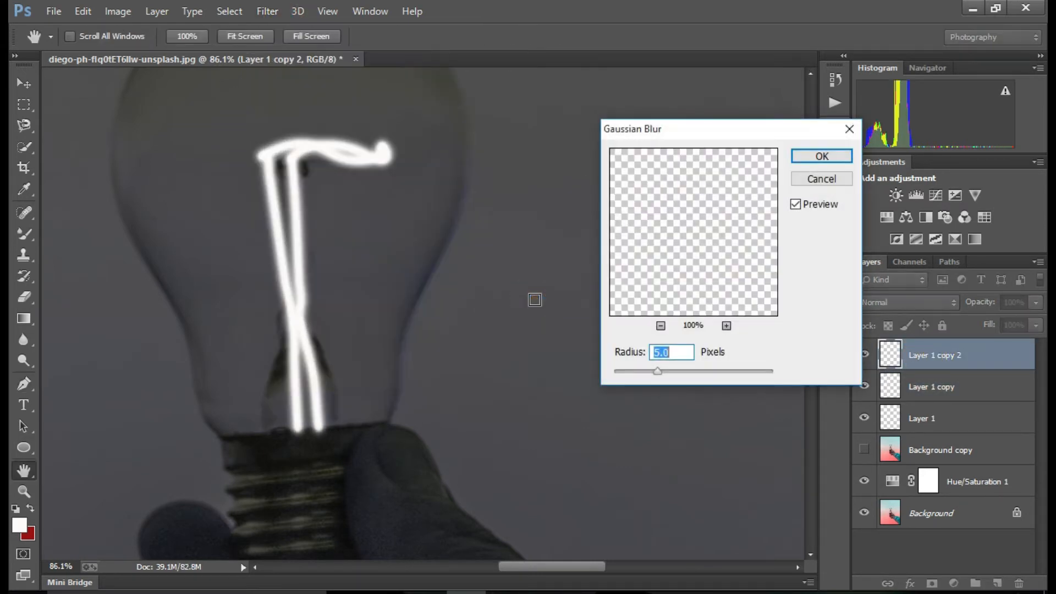
text(10)
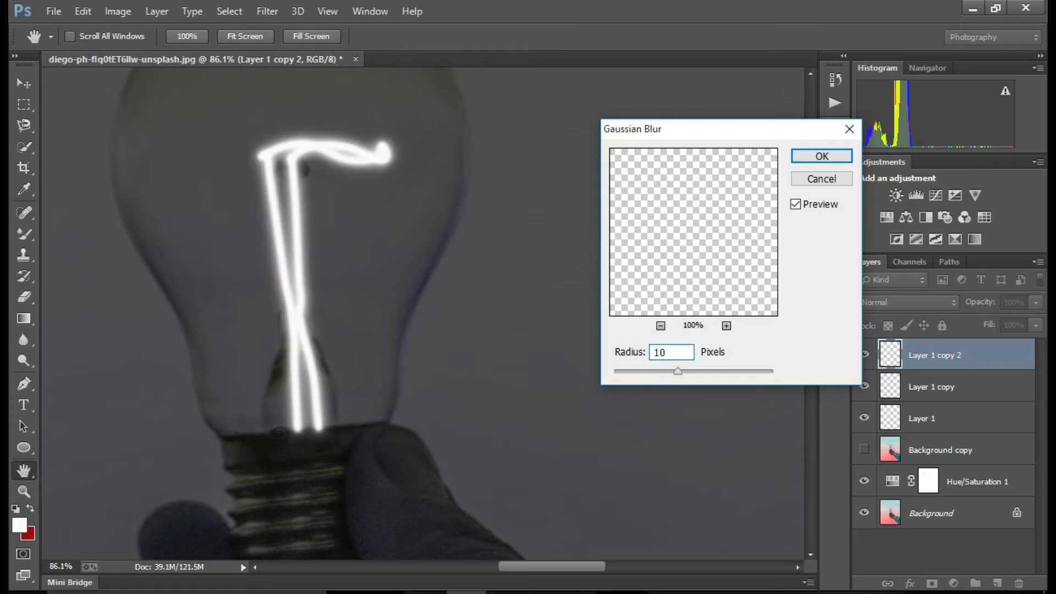
click(819, 156)
key(p)
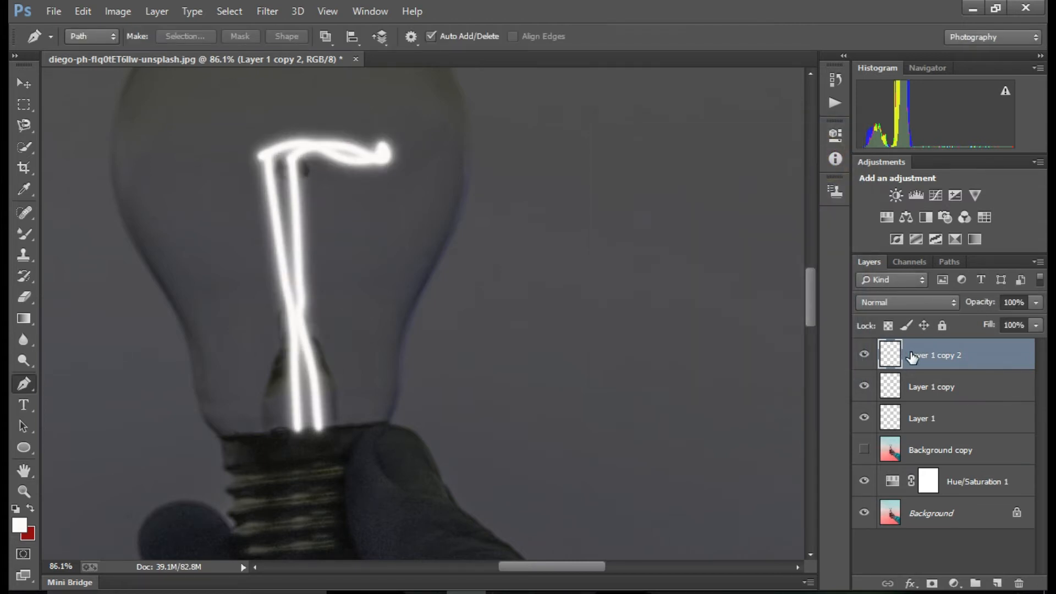
Duplicate Layer 1 copy 2 and apply an 18-pixel Gaussian Blur to the new copy
key(ctrl+j)
click(273, 10)
mouse_move(343, 189)
click(541, 303)
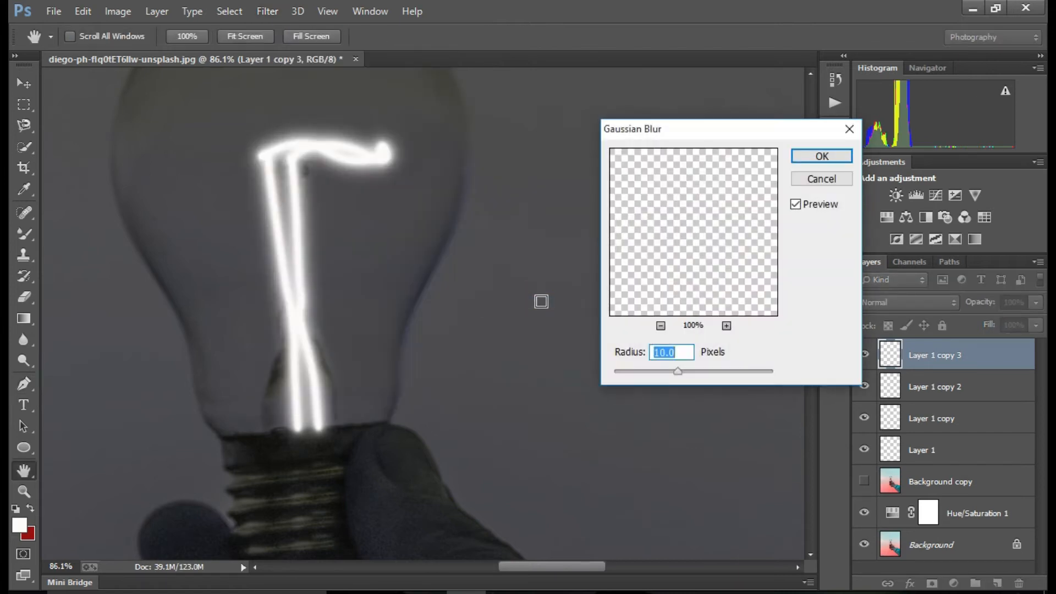
text(18)
click(818, 157)
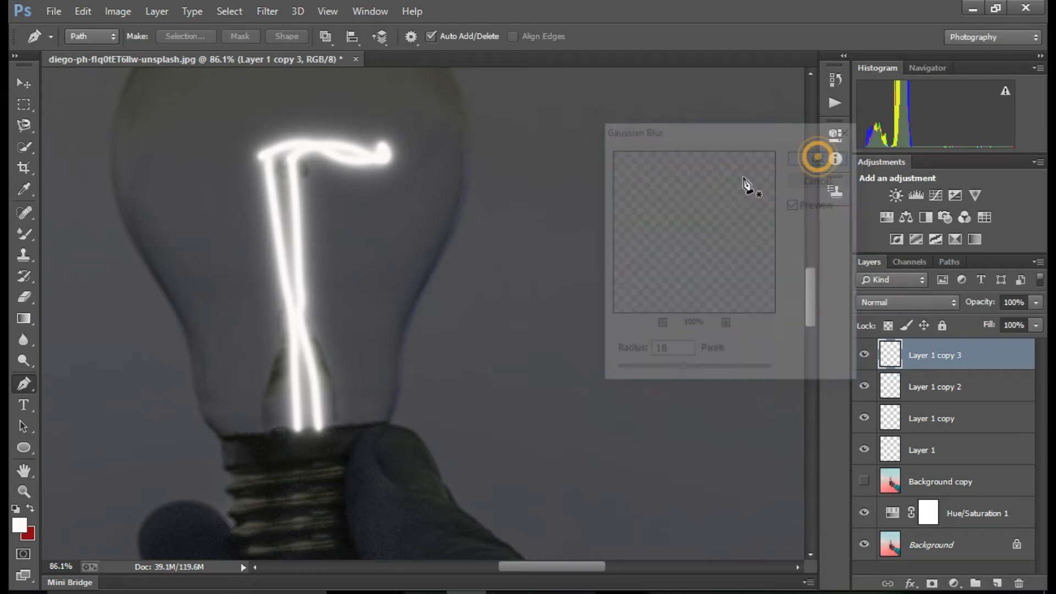
Duplicate Layer 1 copy 3 and apply a Gaussian Blur with radius 18 to the duplicate
key(ctrl+j)
click(270, 11)
mouse_move(347, 190)
click(526, 304)
text(18)
key(Return)
Duplicate Layer 1 copy 4 and apply a Gaussian Blur with radius 12 to the duplicate
key(ctrl+j)
click(267, 11)
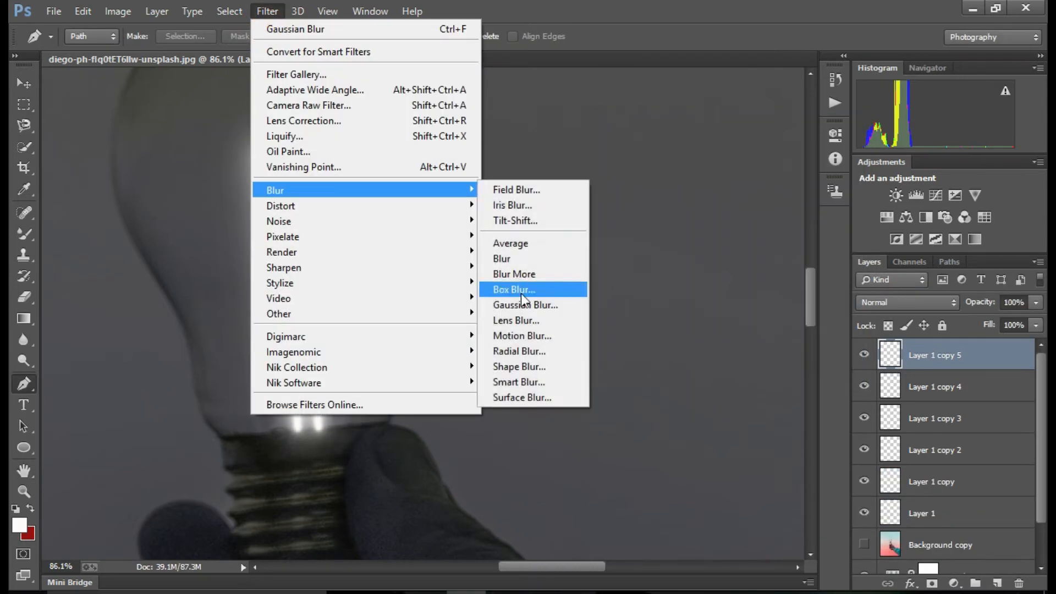
click(524, 307)
text(12)
key(Return)
Duplicate Layer 1 copy 5 and apply a Gaussian Blur with a 45-pixel radius to the new copy
key(ctrl+j)
key(p)
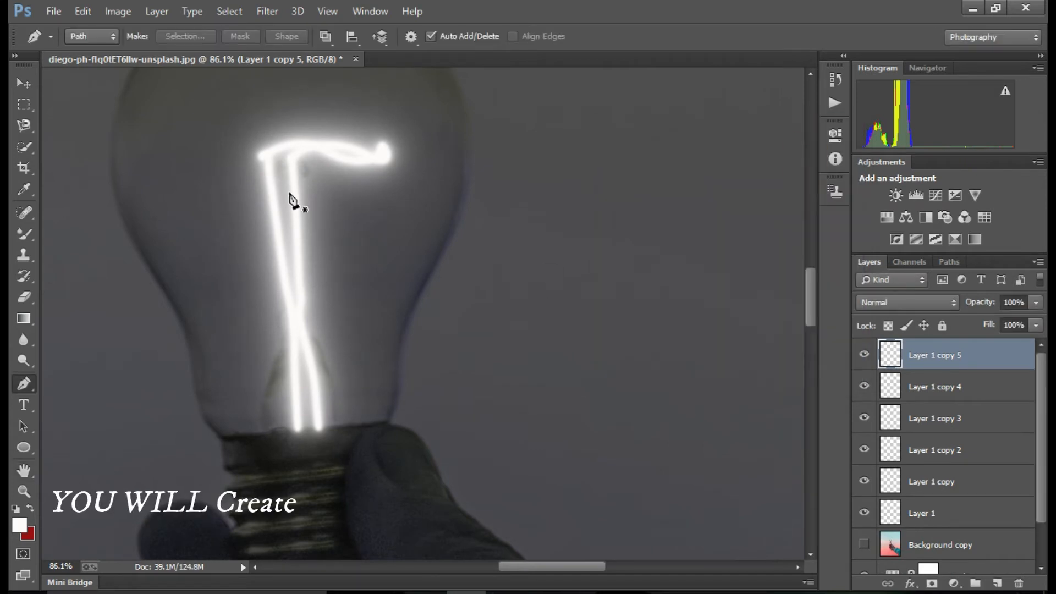
click(267, 11)
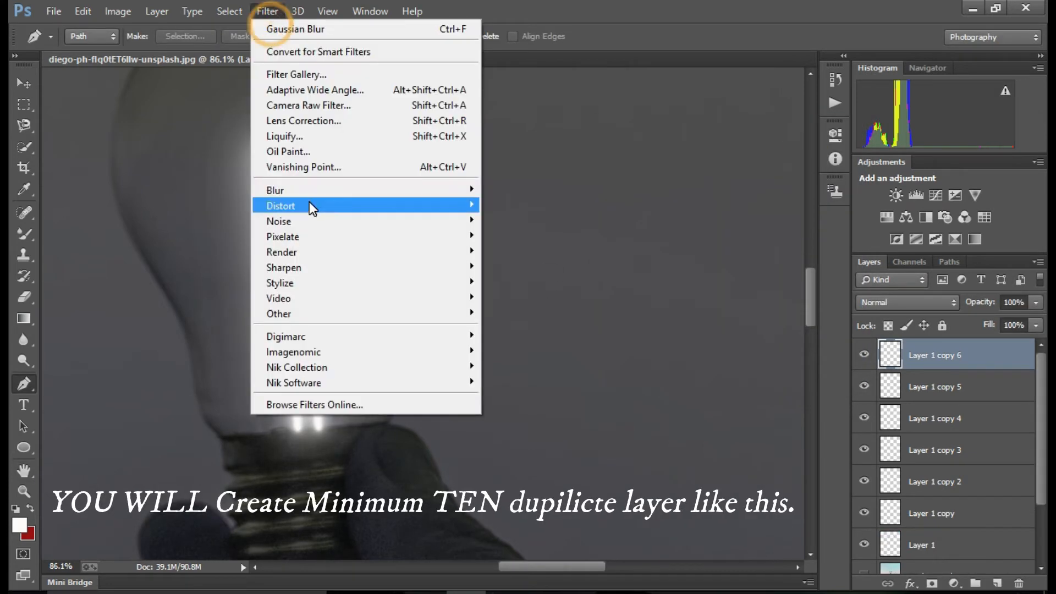
mouse_move(330, 183)
click(523, 306)
text(38)
click(818, 160)
click(268, 11)
click(523, 307)
text(45)
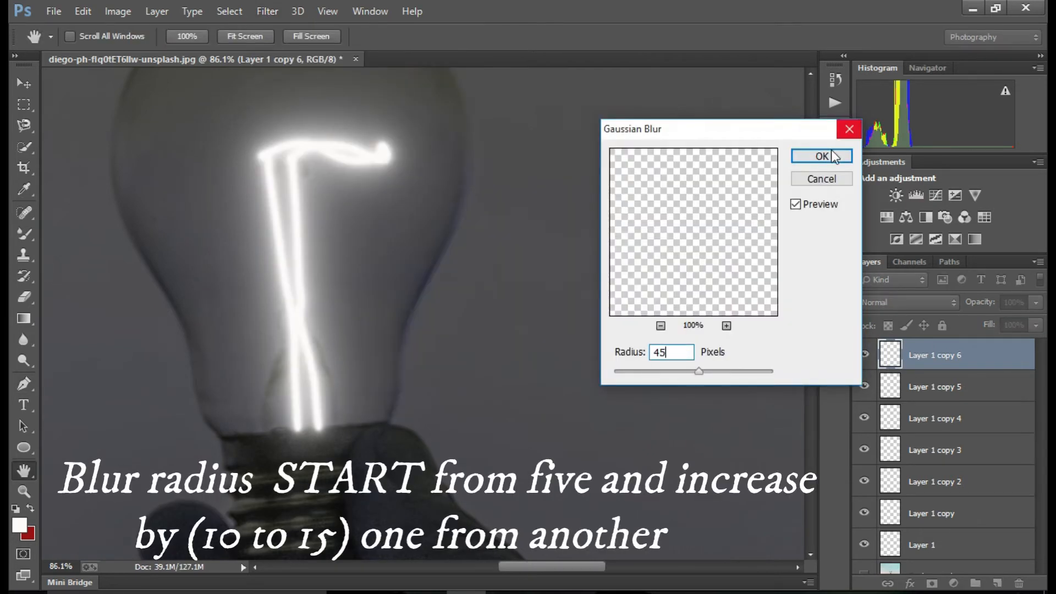
click(822, 156)
Duplicate Layer 1 copy 6 and apply a Gaussian Blur with a 55-pixel radius to the new copy
key(ctrl+j)
click(267, 11)
click(513, 306)
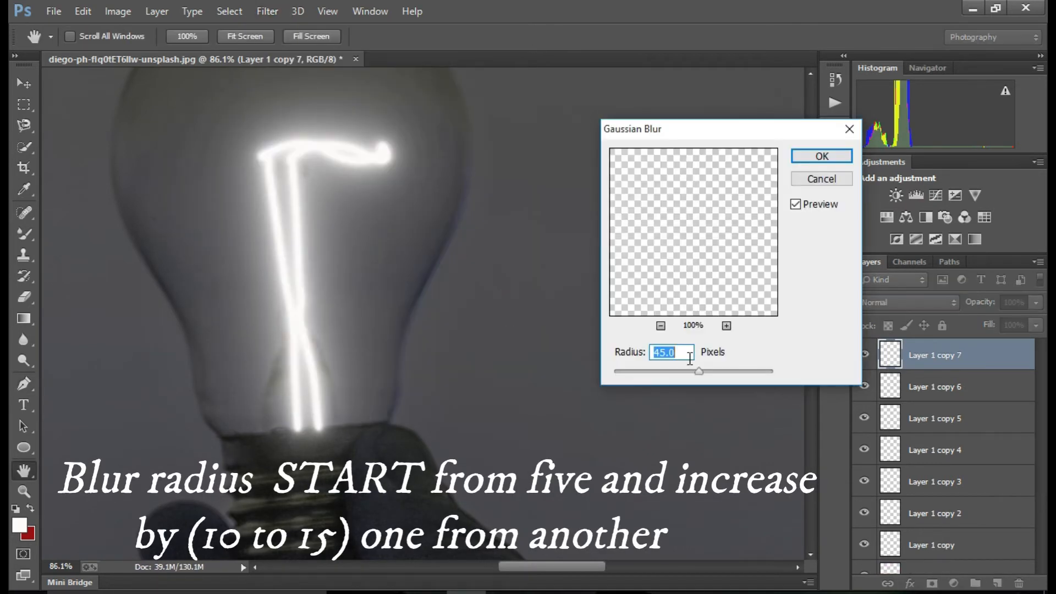
text(50)
click(804, 155)
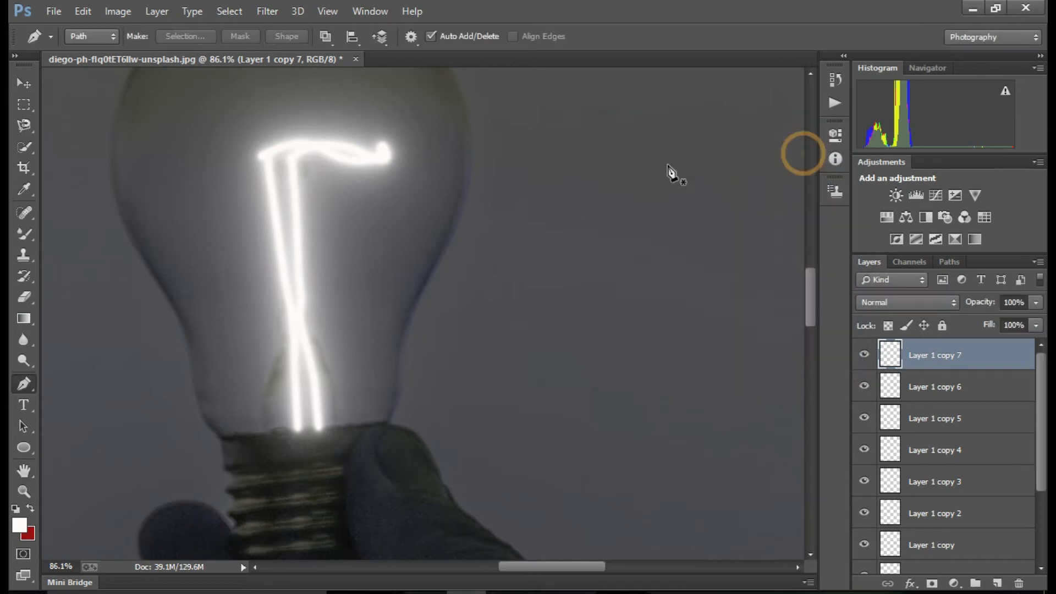
Select all blurred copies from Layer 1 copy 7 down to Layer 1 copy and merge them into one layer
scroll(687, 237, down, 6)
scroll(737, 325, up, 3)
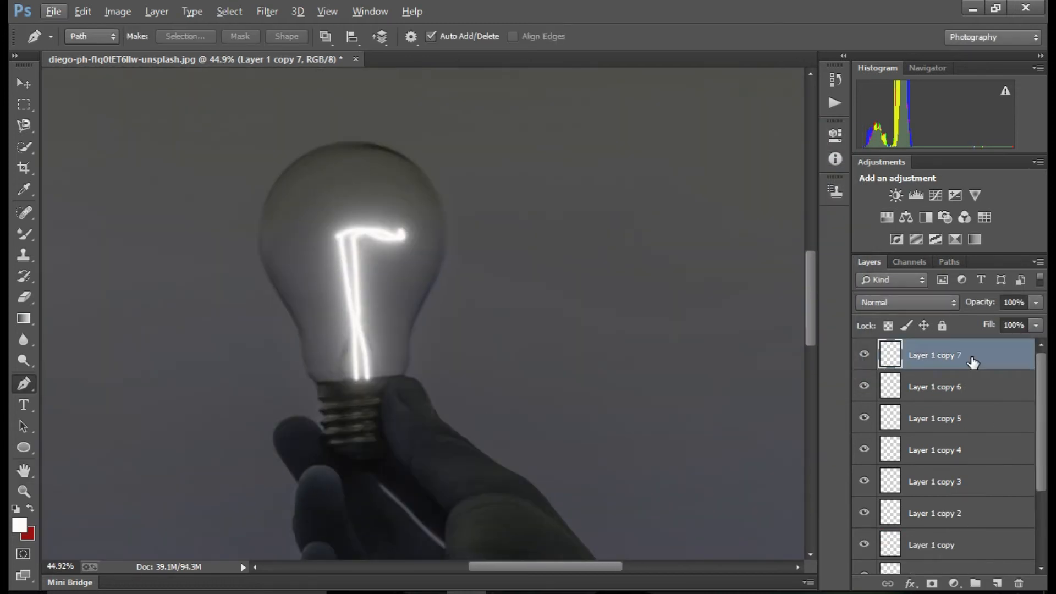
shift+click(958, 517)
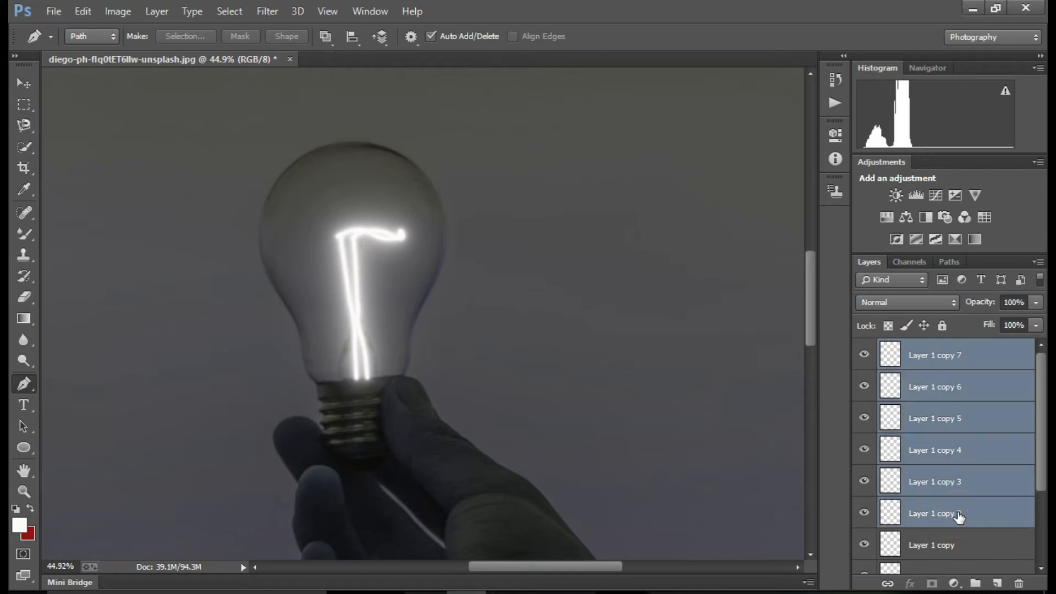
scroll(959, 514, down, 2)
shift+click(960, 494)
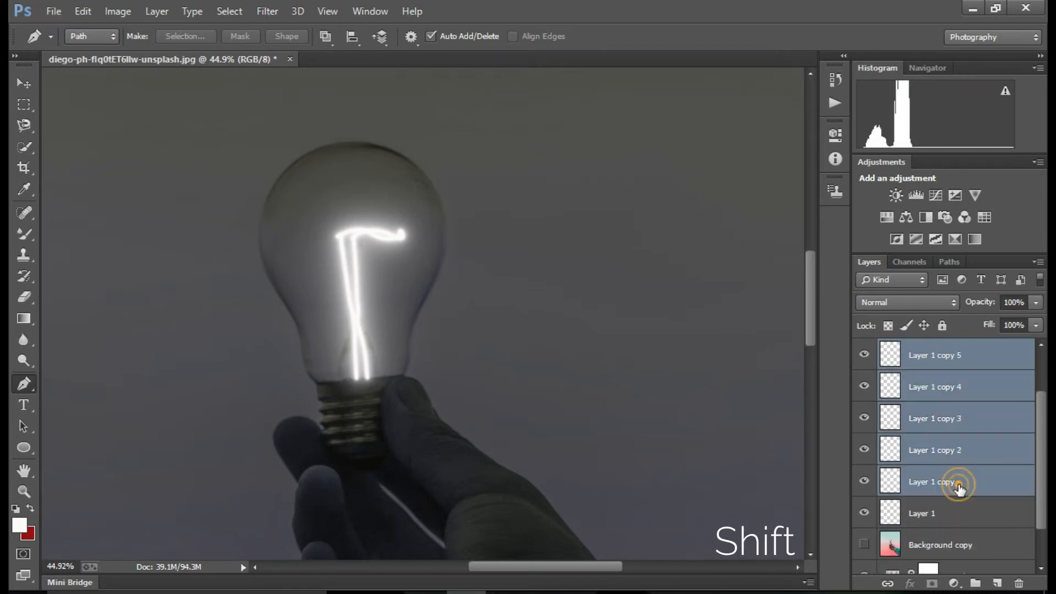
scroll(959, 486, up, 2)
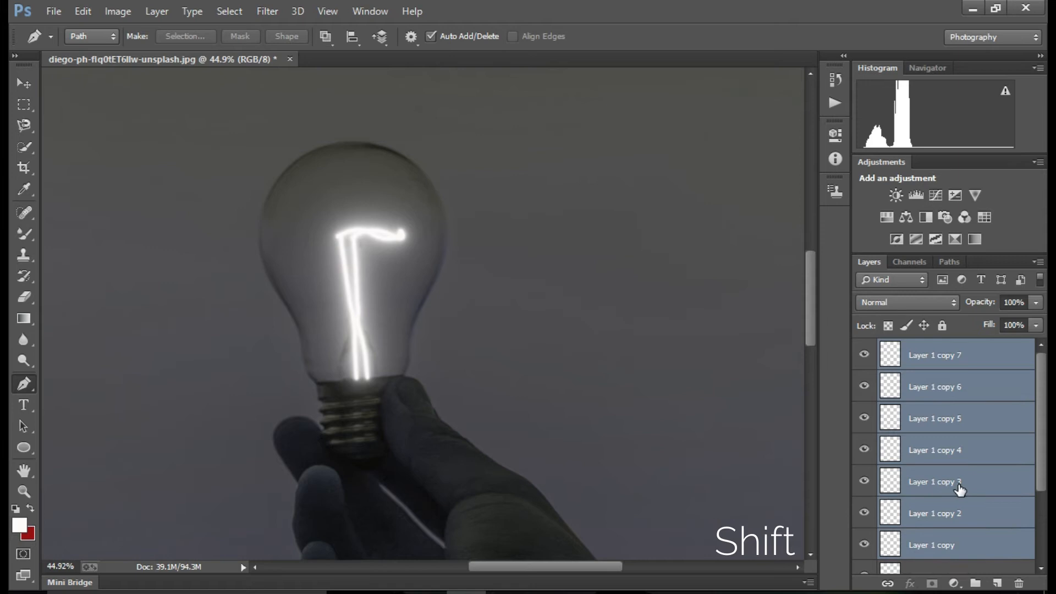
right_click(940, 356)
click(678, 464)
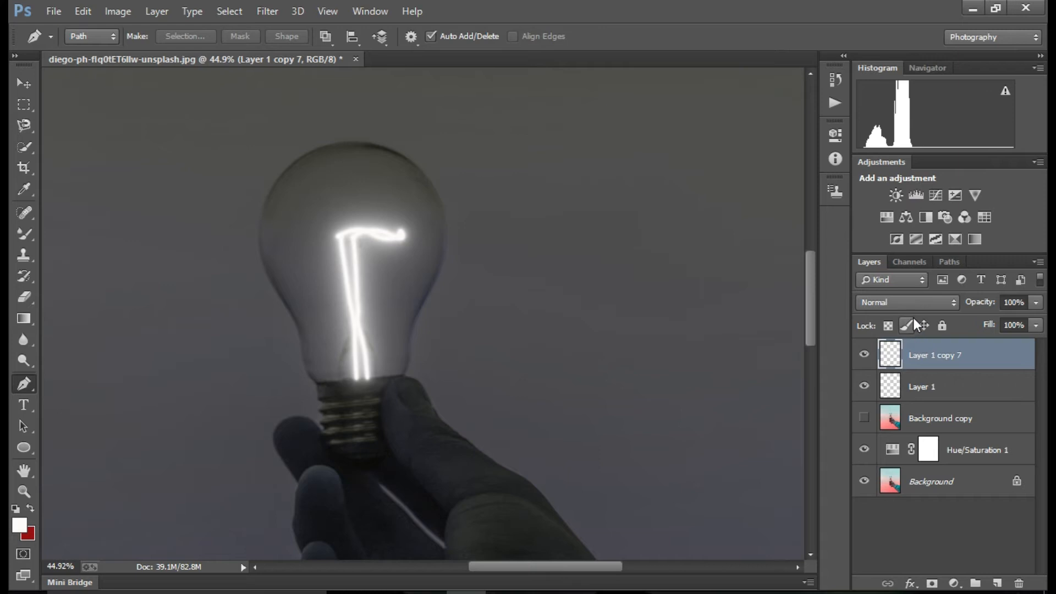
Toggle the visibility of the merged glow layer and Layer 1 to compare the bulb with and without each
click(865, 355)
click(864, 355)
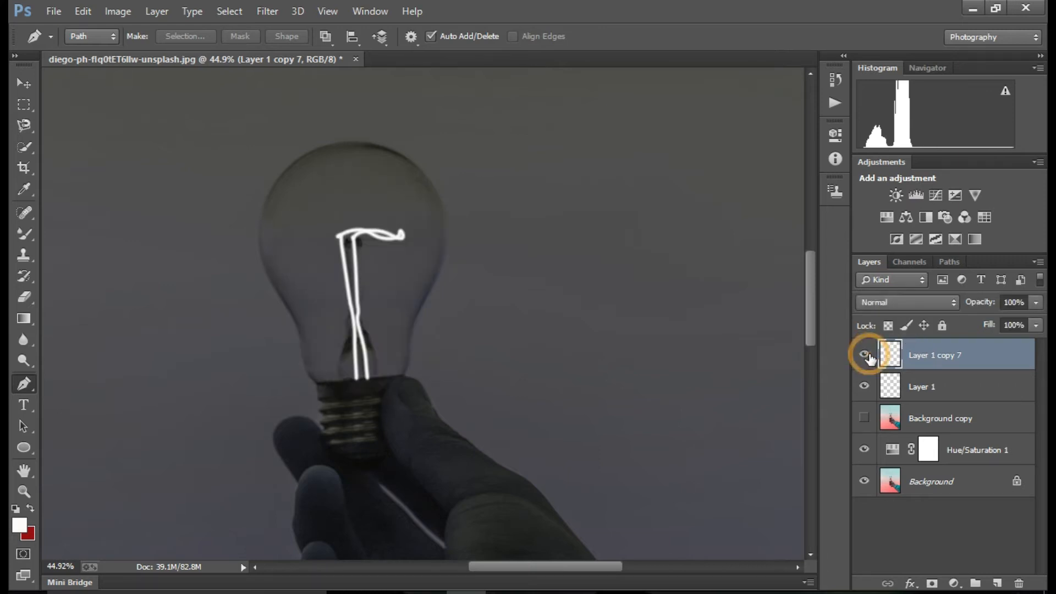
click(866, 355)
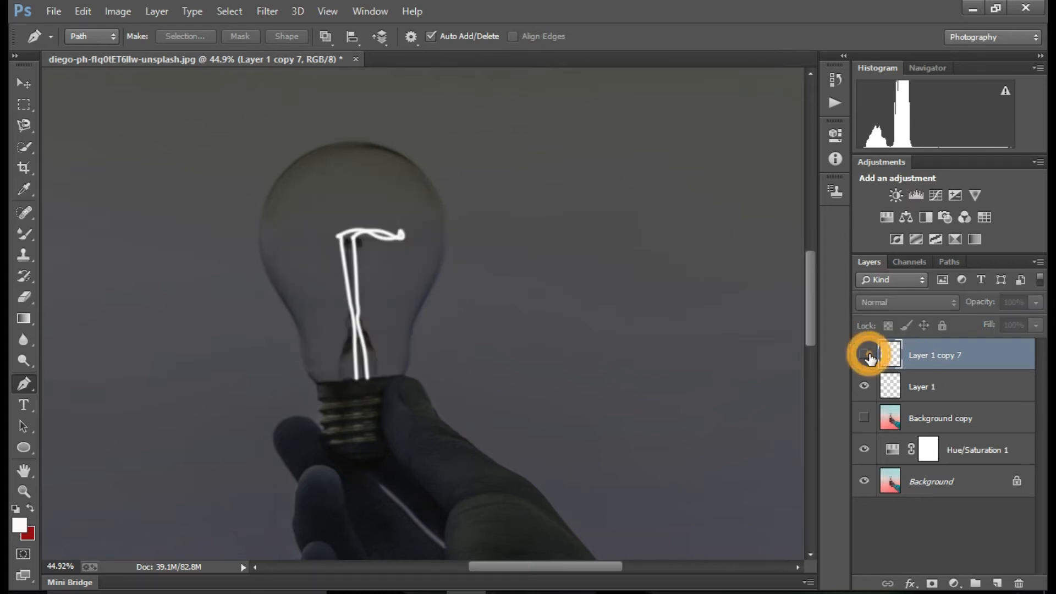
click(867, 392)
click(867, 388)
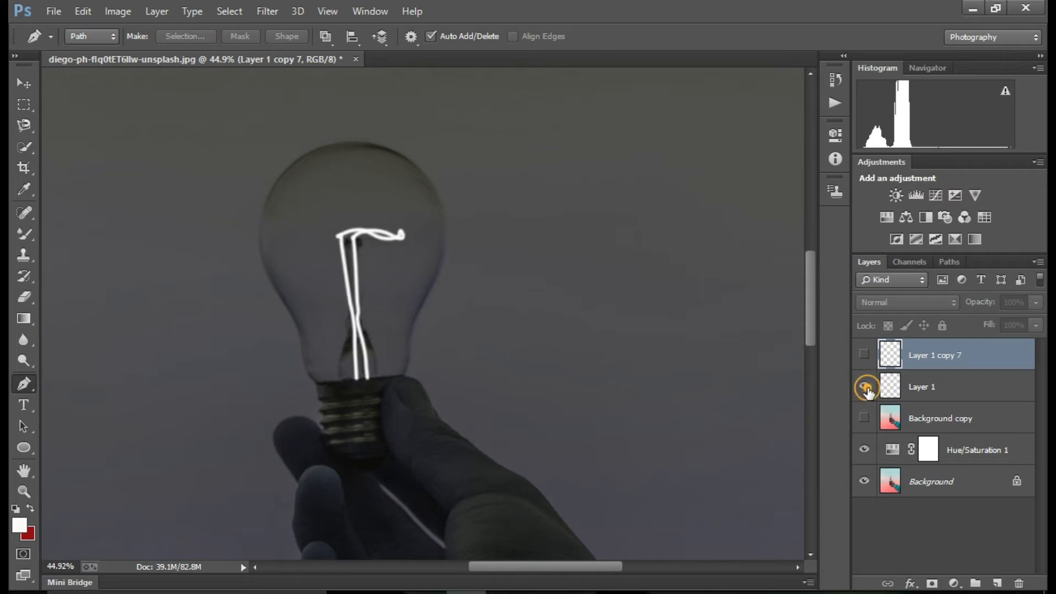
click(865, 355)
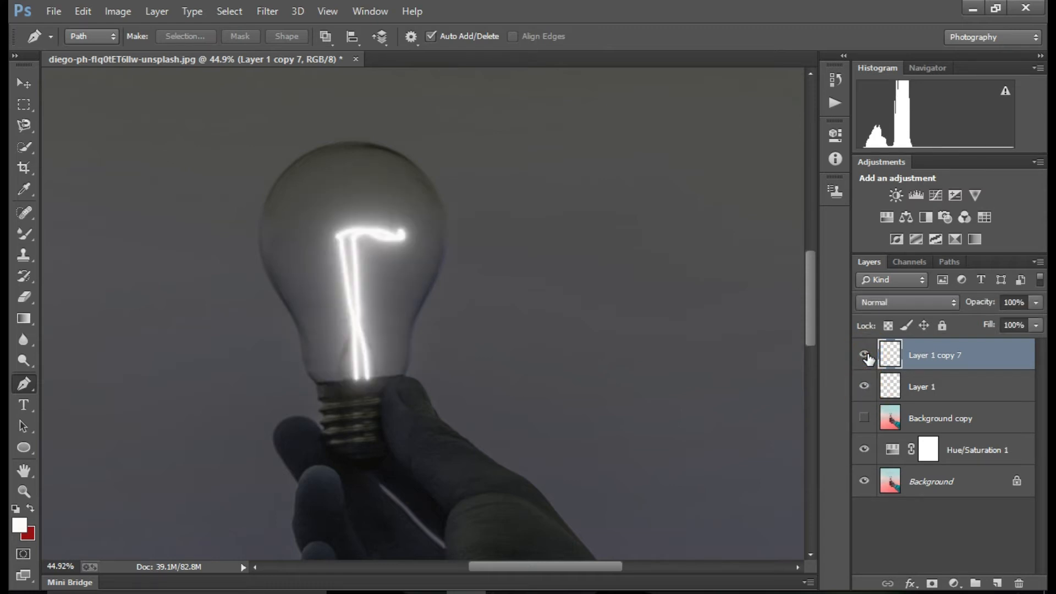
Duplicate the merged glow layer, Layer 1 copy 7, and set the duplicate's blending mode to Overlay
right_click(910, 363)
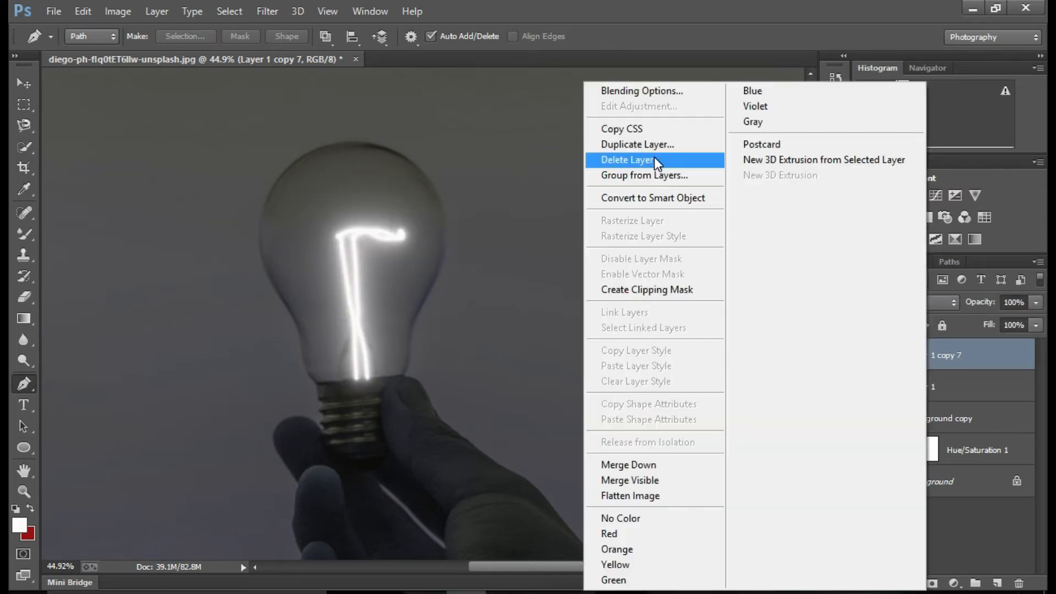
click(654, 145)
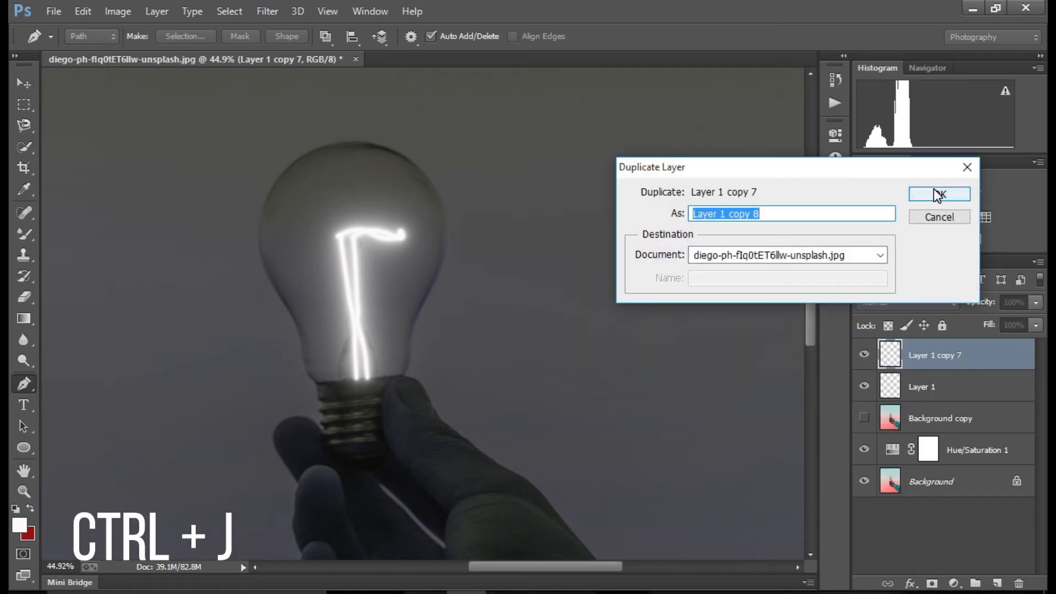
click(936, 194)
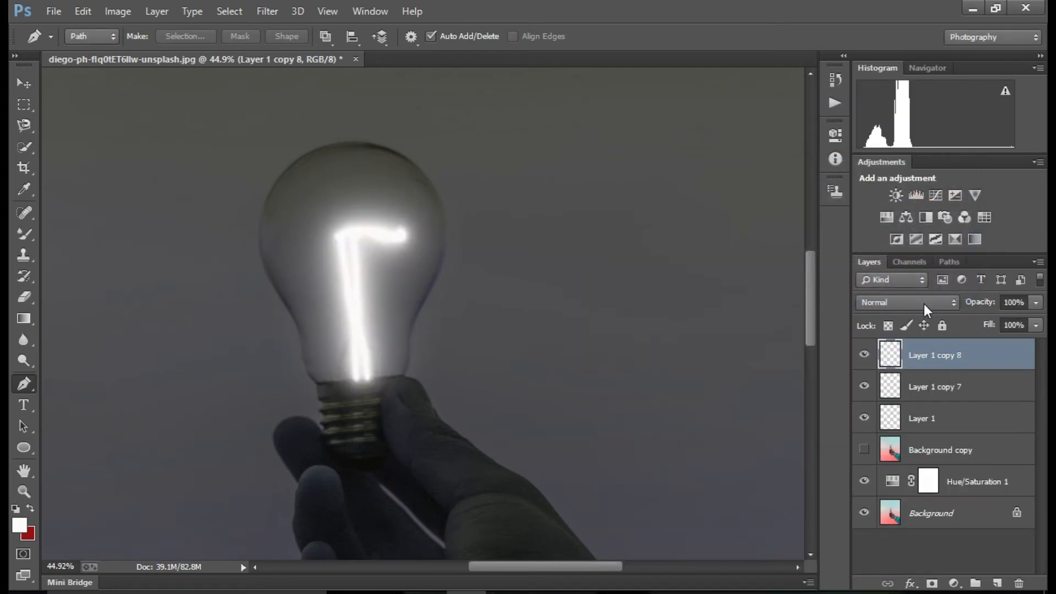
click(923, 302)
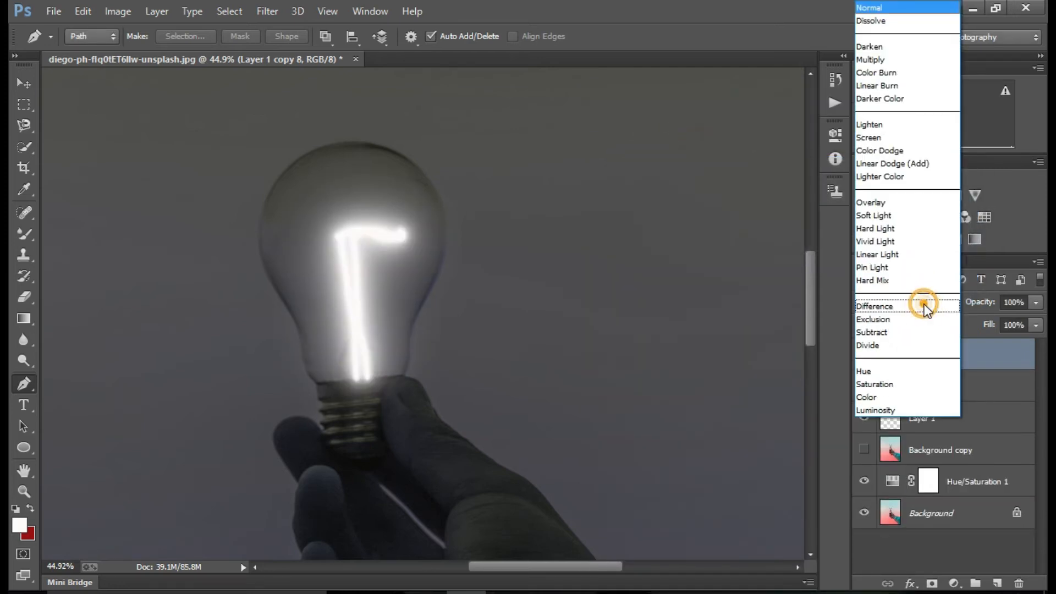
click(883, 203)
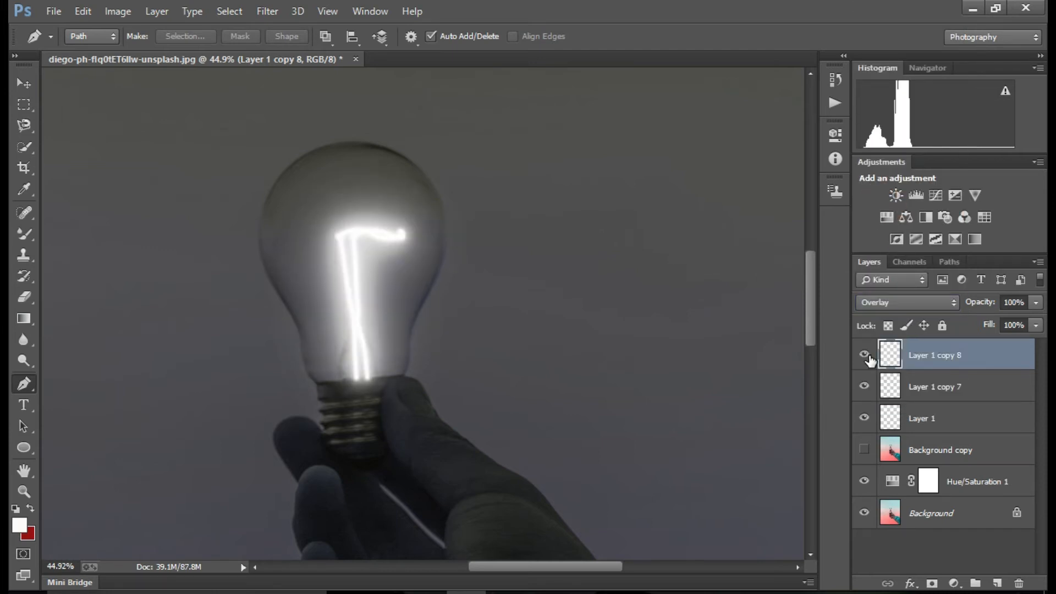
Apply a Gaussian Blur with a 60-pixel radius to Layer 1 copy 8
click(259, 10)
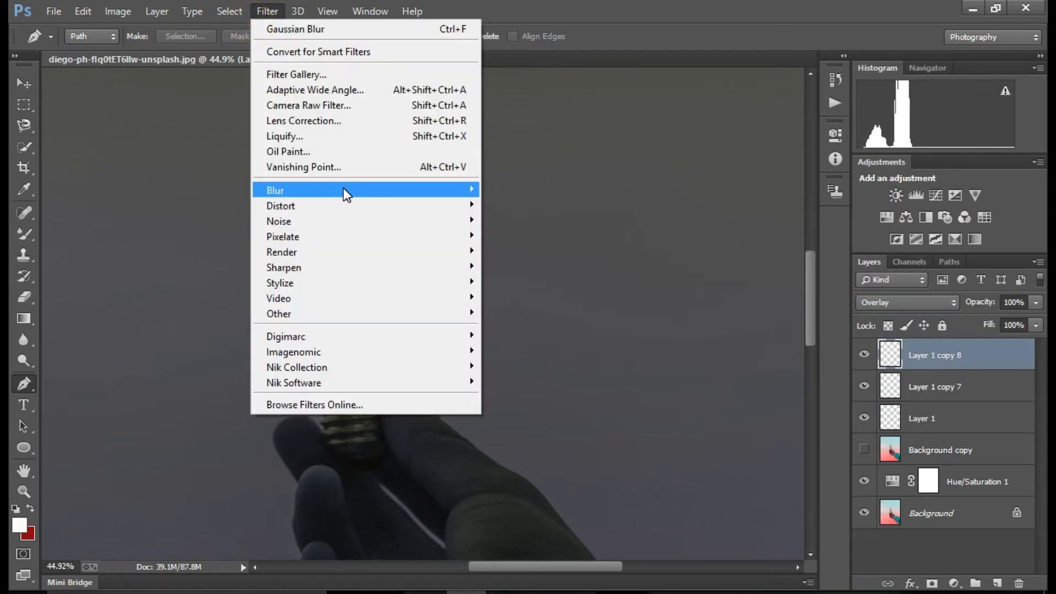
mouse_move(343, 189)
click(539, 304)
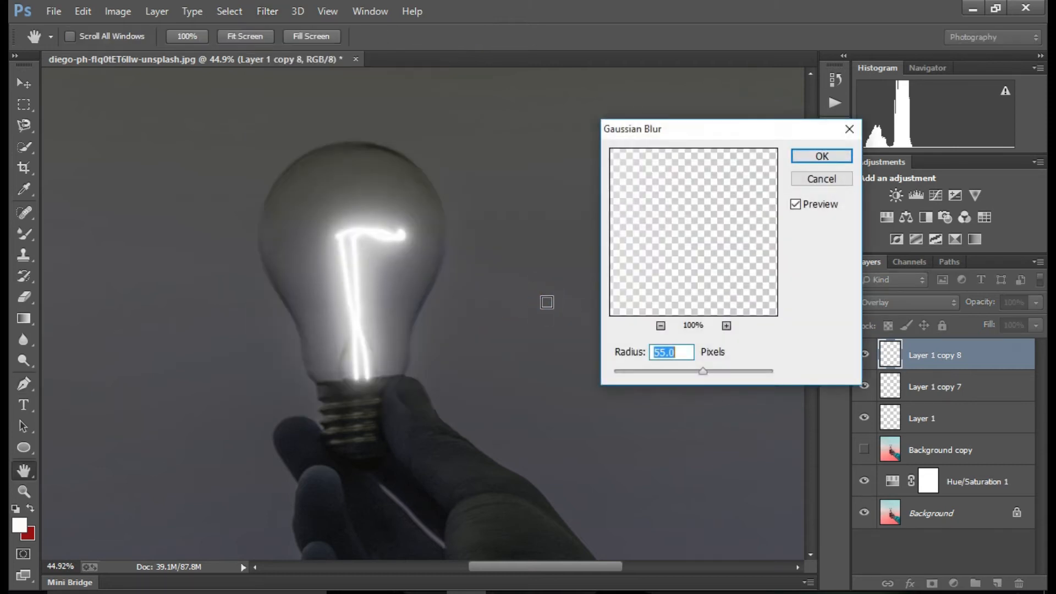
text(60)
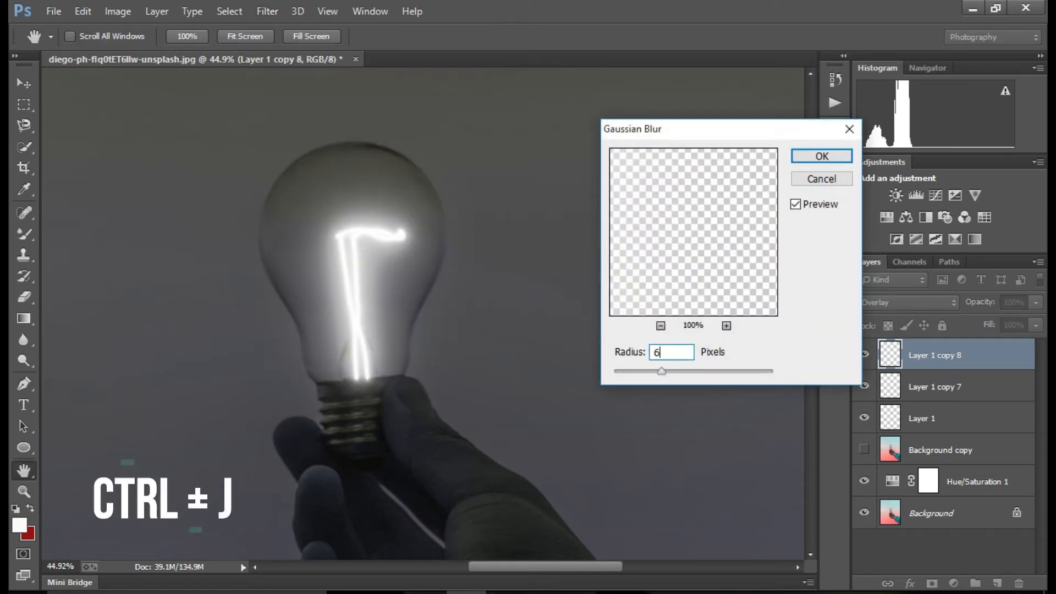
click(821, 157)
key(p)
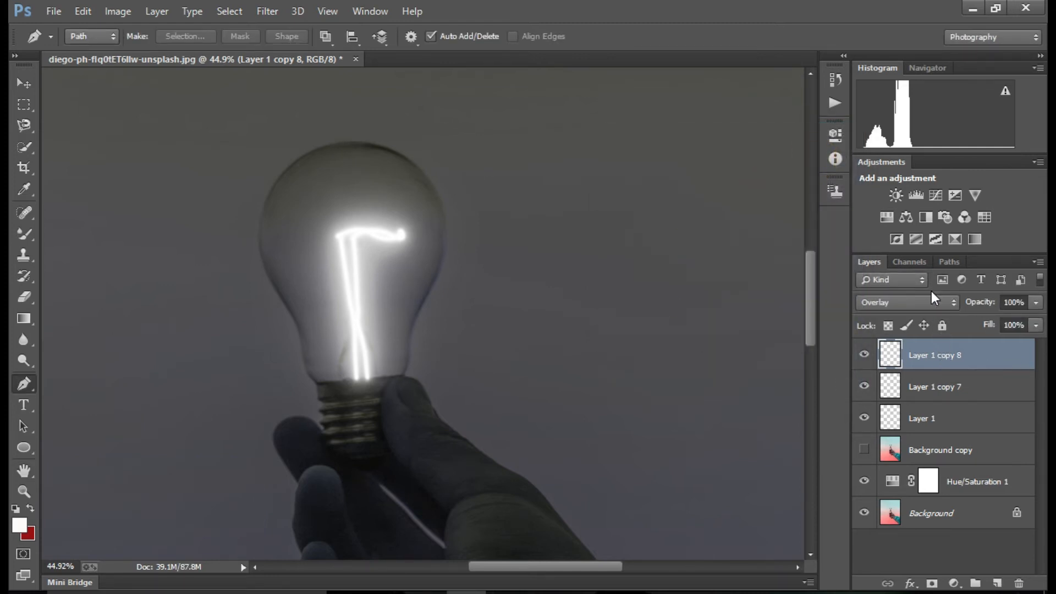
Duplicate Layer 1 copy 8 and set the duplicate's blending mode to Vivid Light
right_click(933, 356)
click(709, 145)
click(916, 196)
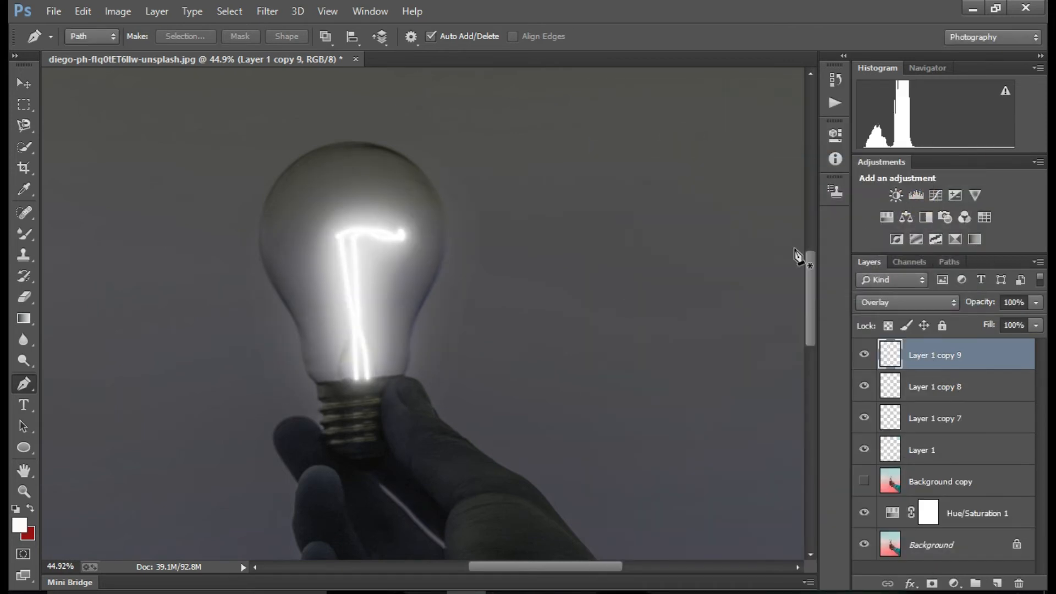
click(914, 302)
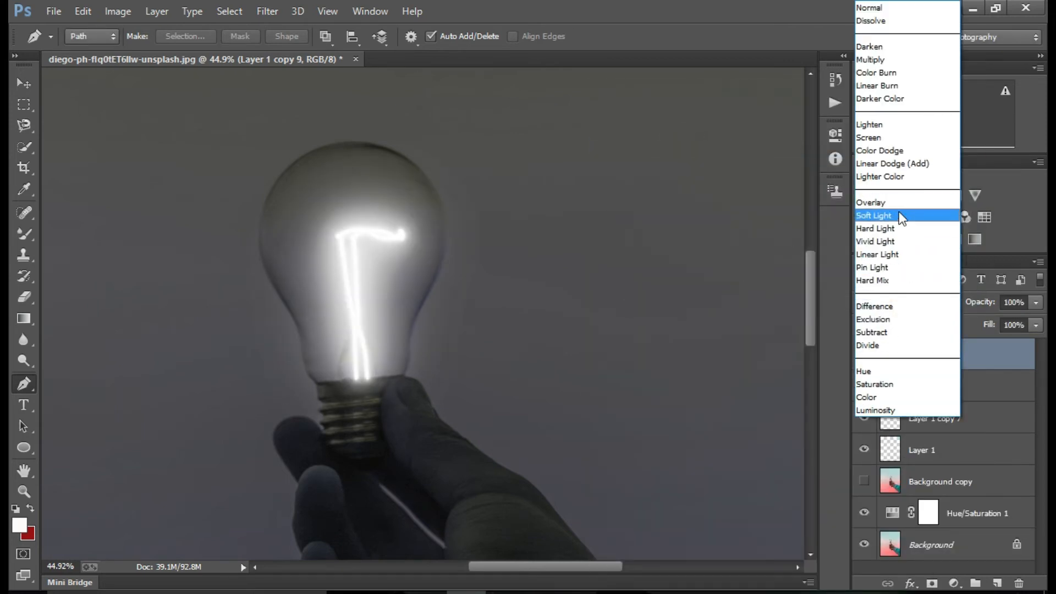
click(896, 240)
Toggle the visibility of the stacked glow layers and Background copy to compare their effect on the bulb
drag(865, 450, 865, 356)
click(865, 482)
click(865, 482)
click(864, 450)
click(865, 422)
click(865, 387)
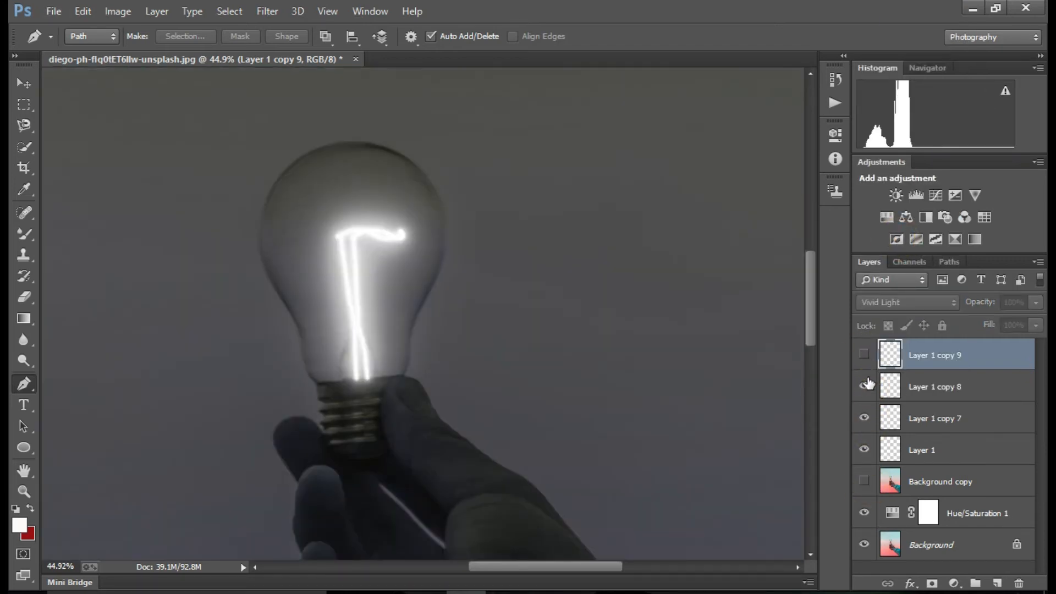
click(864, 355)
Add a new empty layer between Layer 0 and Hue/Saturation 1 and set its blending mode to Overlay
scroll(640, 385, down, 5)
click(998, 583)
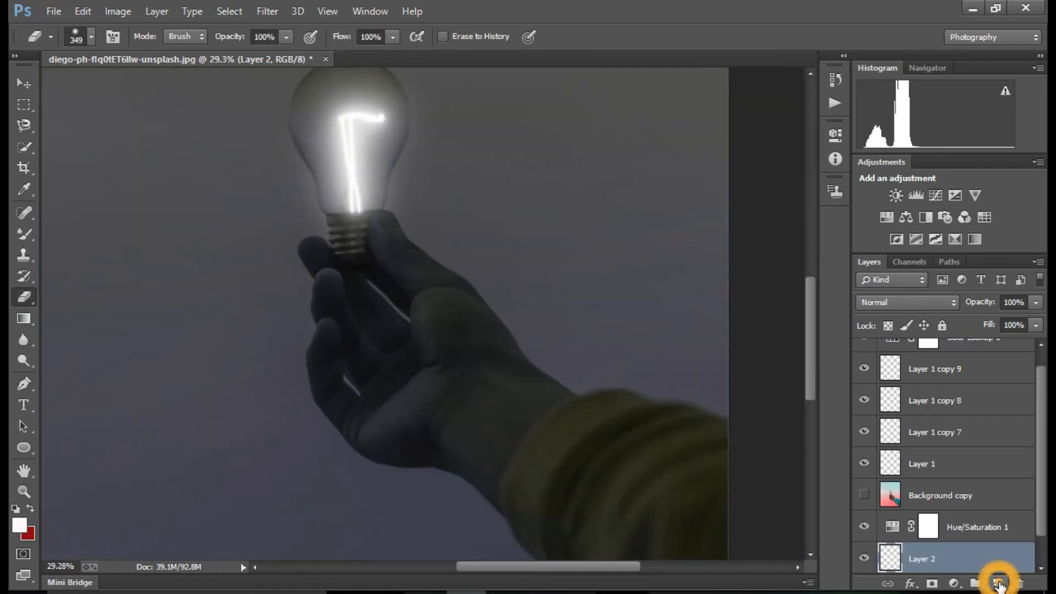
scroll(957, 553, down, 1)
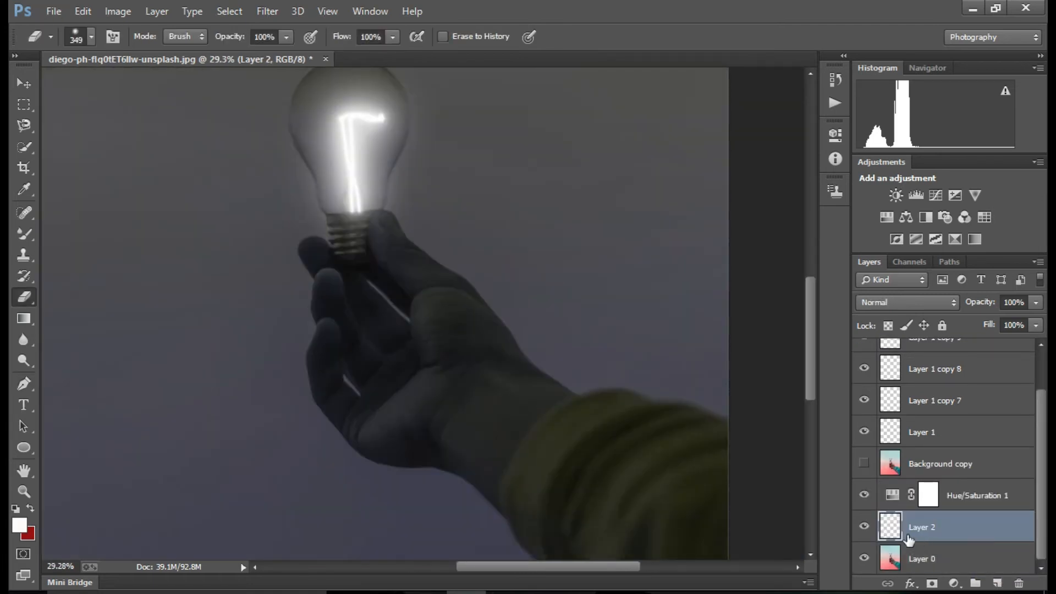
scroll(908, 541, up, 2)
scroll(519, 370, up, 3)
click(32, 234)
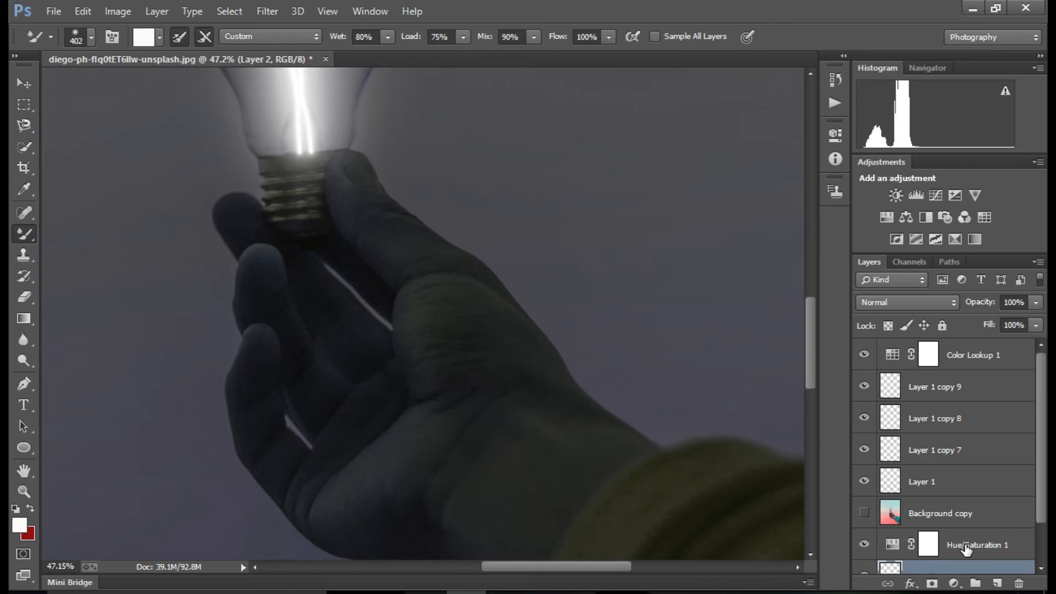
scroll(966, 550, down, 2)
click(925, 302)
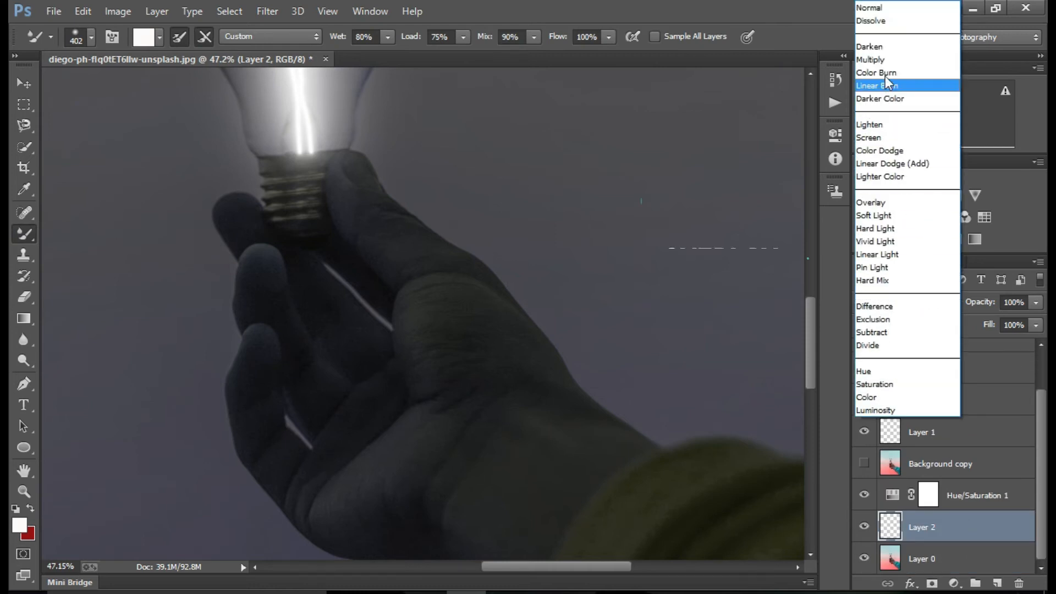
click(886, 202)
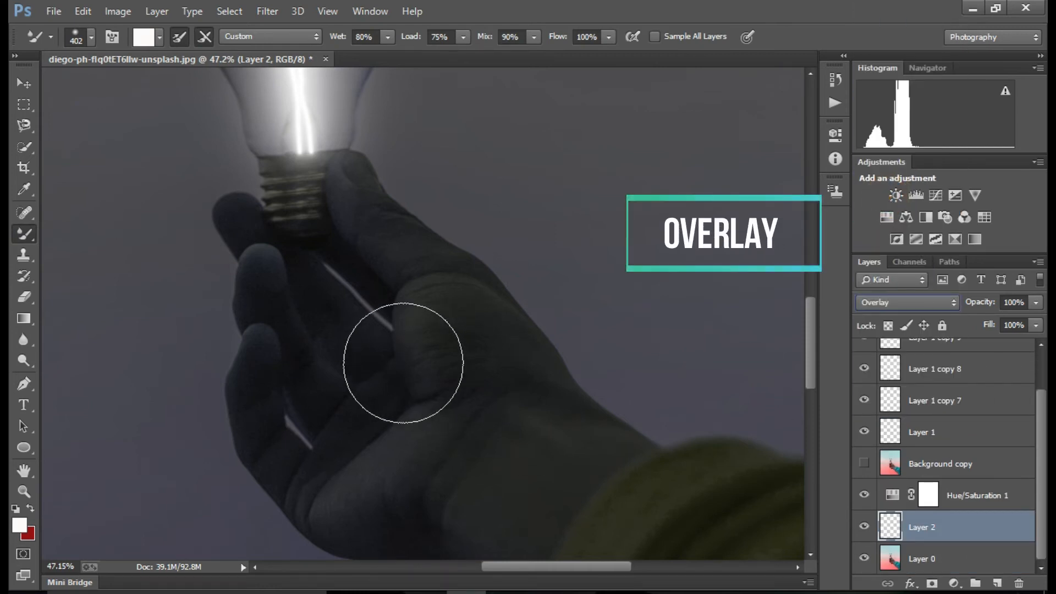
Switch to the standard Brush tool and choose a near-white foreground color for painting light
drag(22, 234, 79, 234)
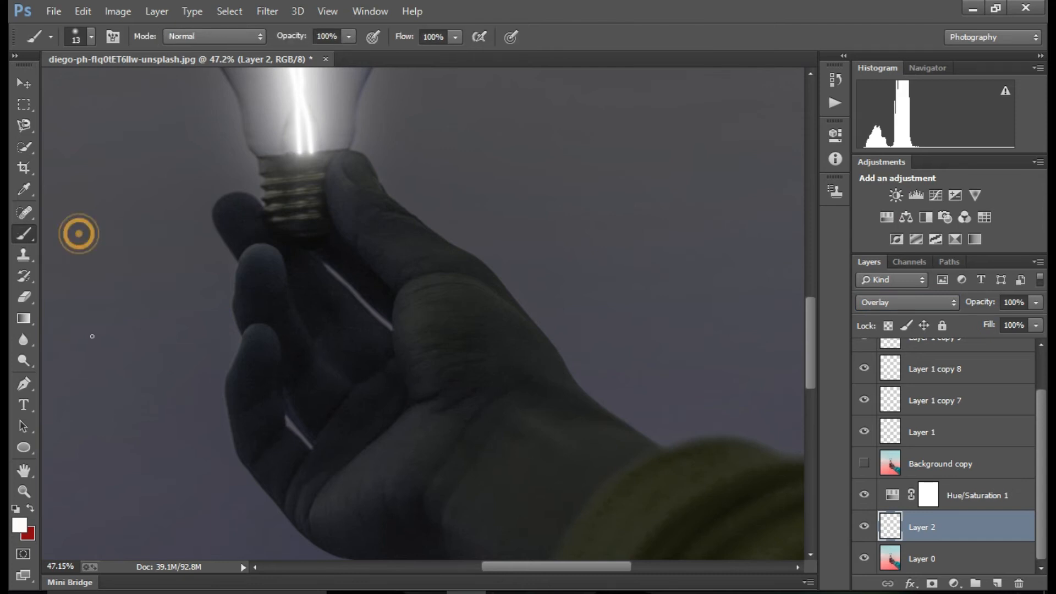
click(25, 531)
click(328, 156)
click(691, 135)
Set a soft brush with 0% hardness to 279 px and paint light onto Layer 2 around the bulb
key(b)
right_click(428, 303)
key(Return)
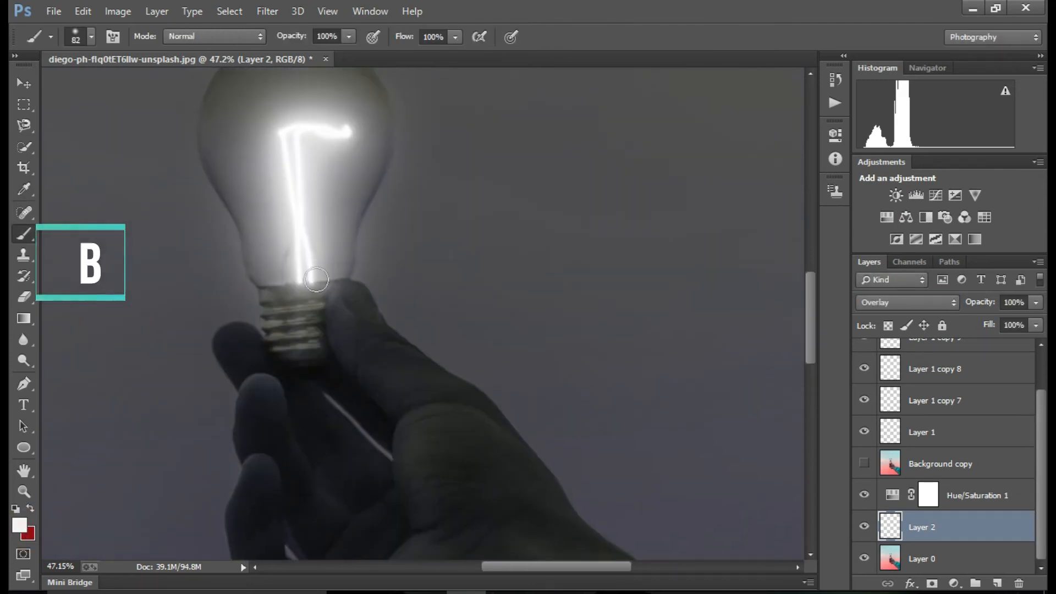
right_click(386, 218)
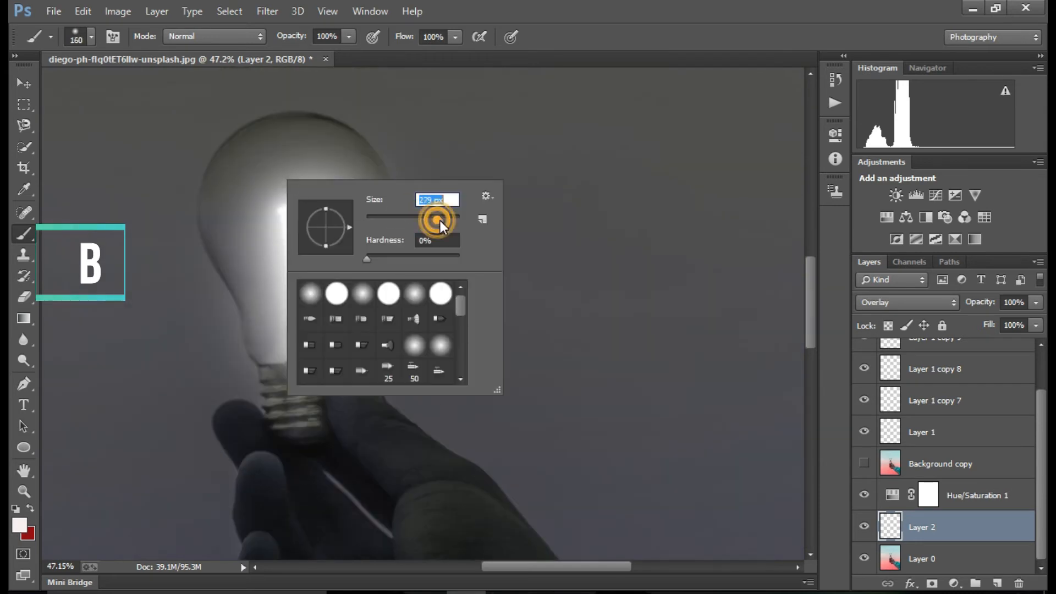
drag(274, 177, 323, 180)
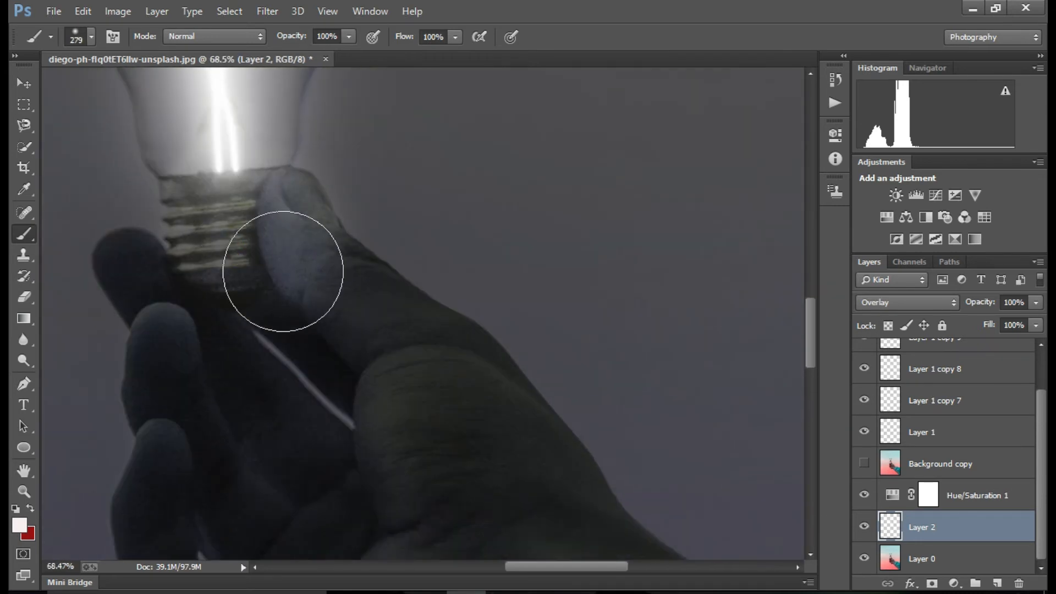
Reduce the brush to 107 px and paint light on the fingertip beside the socket and on the metal screw base
right_click(283, 271)
drag(319, 331, 303, 331)
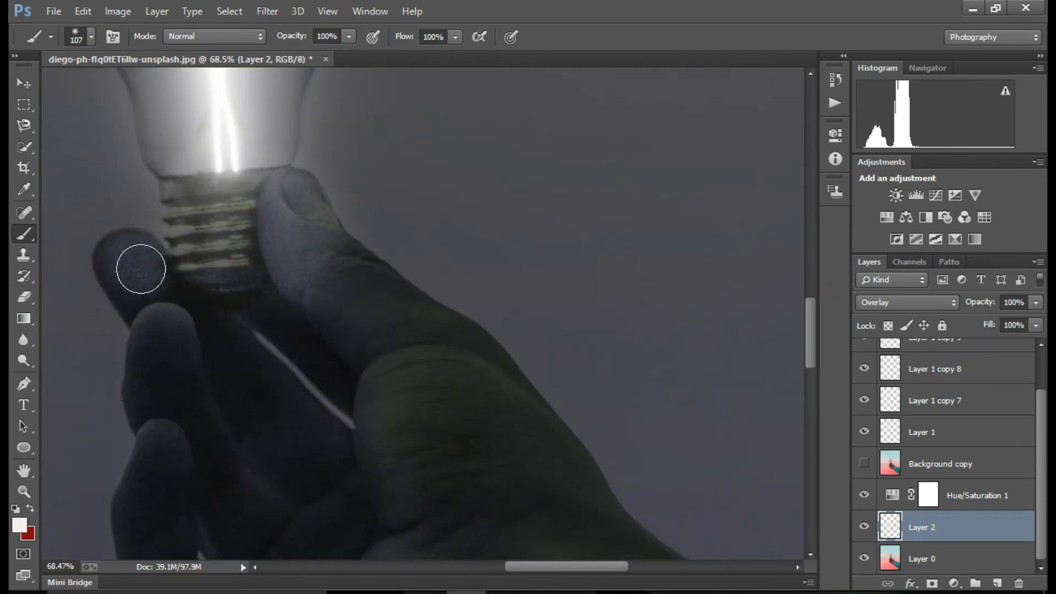
drag(141, 269, 123, 258)
right_click(200, 182)
drag(214, 181, 257, 192)
Set the brush to 146 px and paint light along the thumb and onto the base of the palm
right_click(308, 253)
right_click(345, 283)
drag(482, 324, 487, 323)
drag(347, 281, 362, 309)
mouse_move(406, 371)
mouse_down()
mouse_move(438, 370)
mouse_move(501, 422)
mouse_up()
Paint light over the remaining fingers and the inner palm on Layer 2
scroll(502, 421, down, 2)
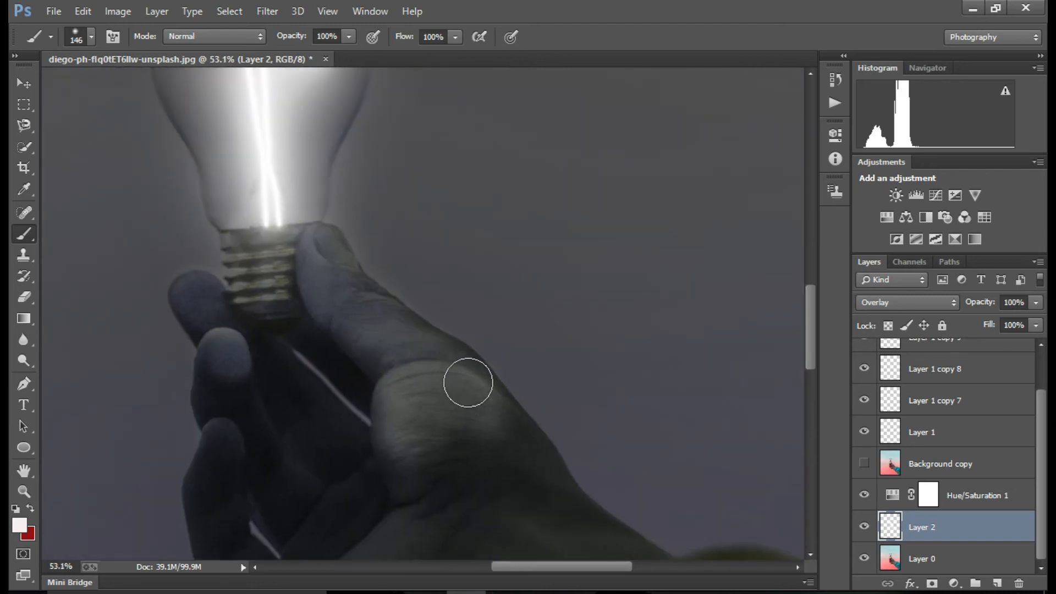
click(259, 355)
mouse_move(261, 369)
mouse_down()
mouse_move(247, 241)
mouse_move(312, 333)
mouse_move(310, 248)
mouse_up()
scroll(318, 334, down, 1)
mouse_move(318, 334)
mouse_down()
mouse_move(338, 401)
mouse_move(230, 377)
mouse_move(307, 464)
mouse_move(275, 474)
mouse_move(294, 490)
mouse_up()
scroll(275, 475, down, 1)
scroll(276, 475, down, 1)
scroll(502, 387, down, 2)
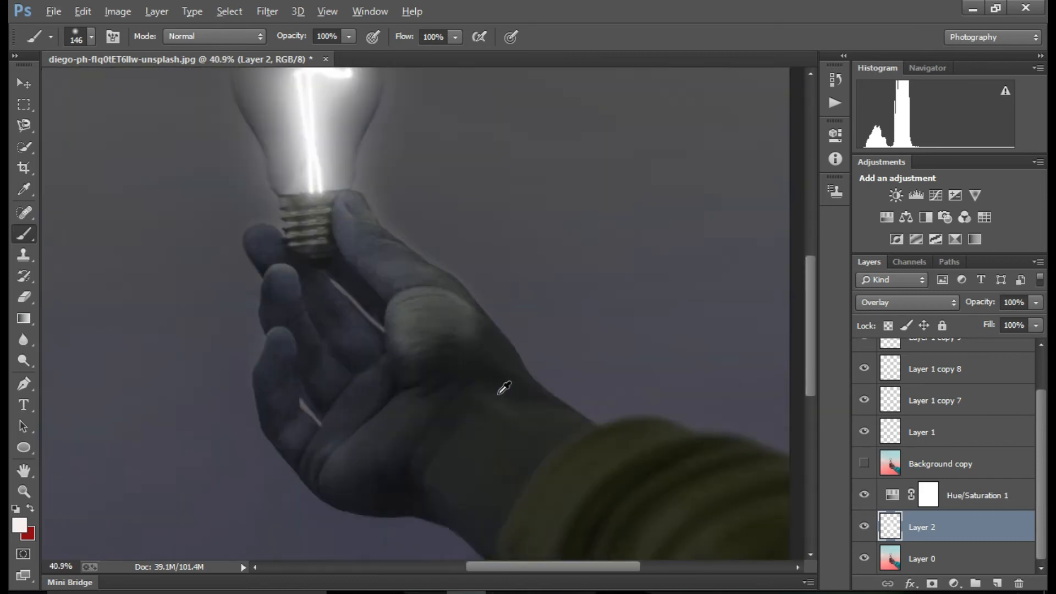
Enlarge the brush to 472 px and paint broad, soft light across the palm
scroll(502, 387, up, 2)
right_click(470, 379)
drag(436, 335, 330, 429)
Lower Layer 2's opacity to 72% and dab soft light over the glass around the filament
scroll(521, 410, down, 12)
scroll(502, 427, up, 2)
click(1036, 303)
mouse_move(1037, 321)
mouse_down()
mouse_move(934, 325)
mouse_move(1013, 325)
mouse_up()
scroll(405, 264, up, 9)
click(319, 224)
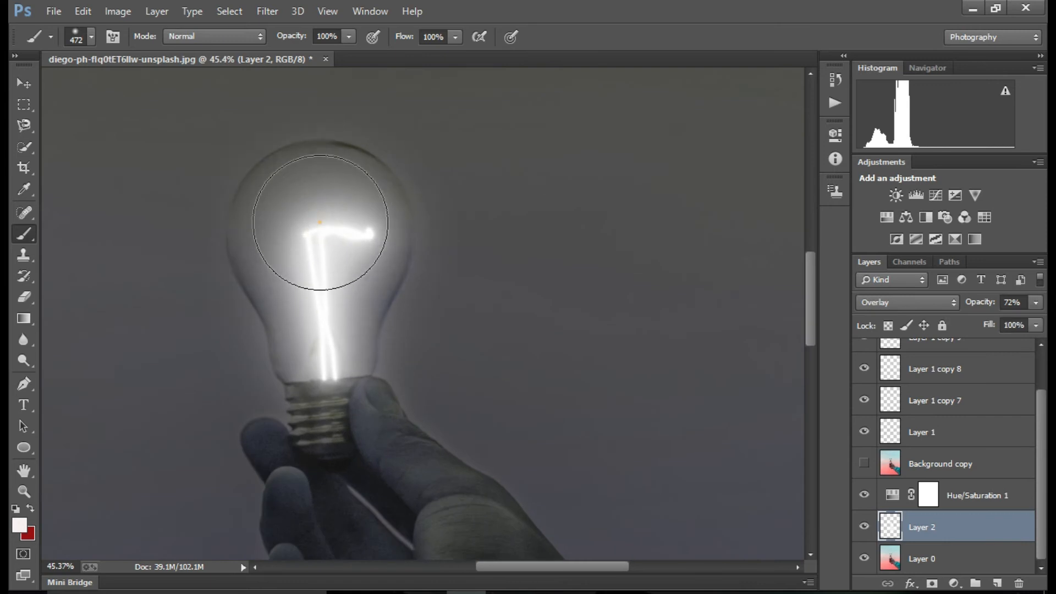
scroll(318, 231, down, 9)
scroll(304, 346, up, 7)
scroll(330, 385, down, 5)
scroll(438, 368, up, 6)
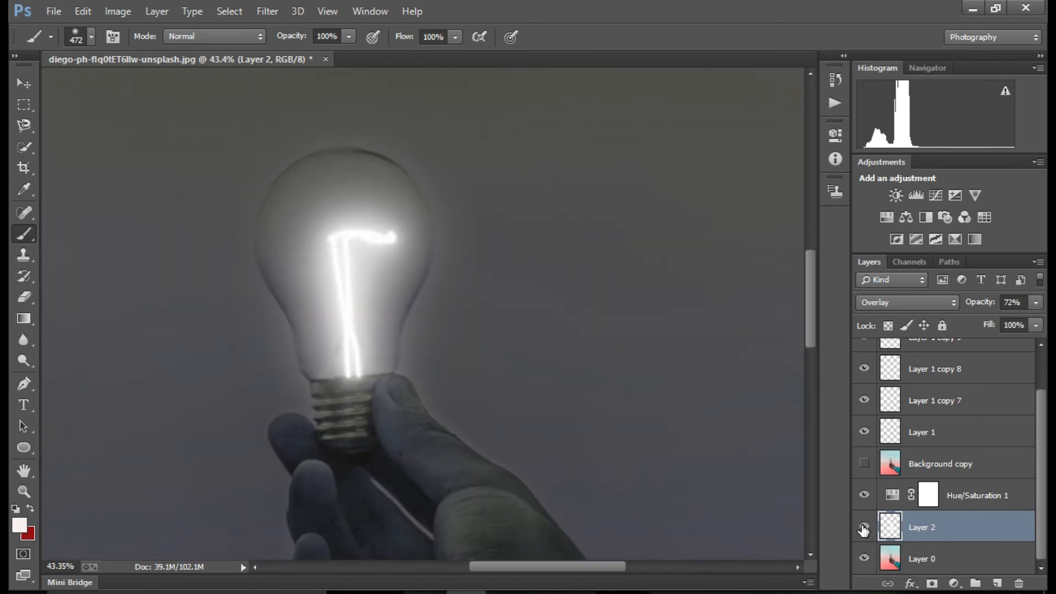
Hide Color Lookup 1 and the glow layers down to Layer 1, and show them again to compare each one's contribution
scroll(867, 434, up, 2)
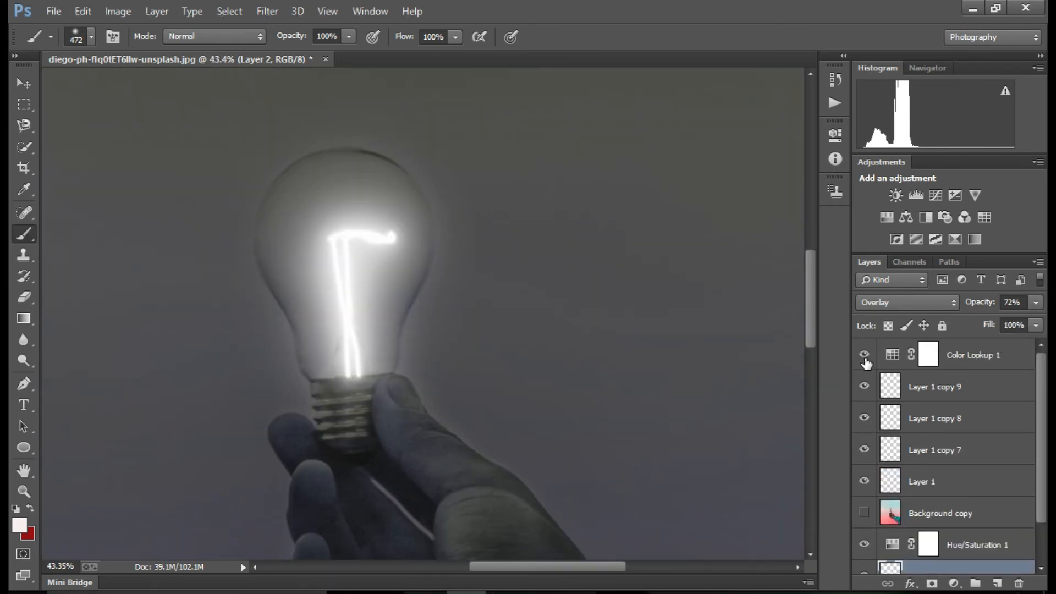
click(864, 386)
click(864, 417)
click(864, 450)
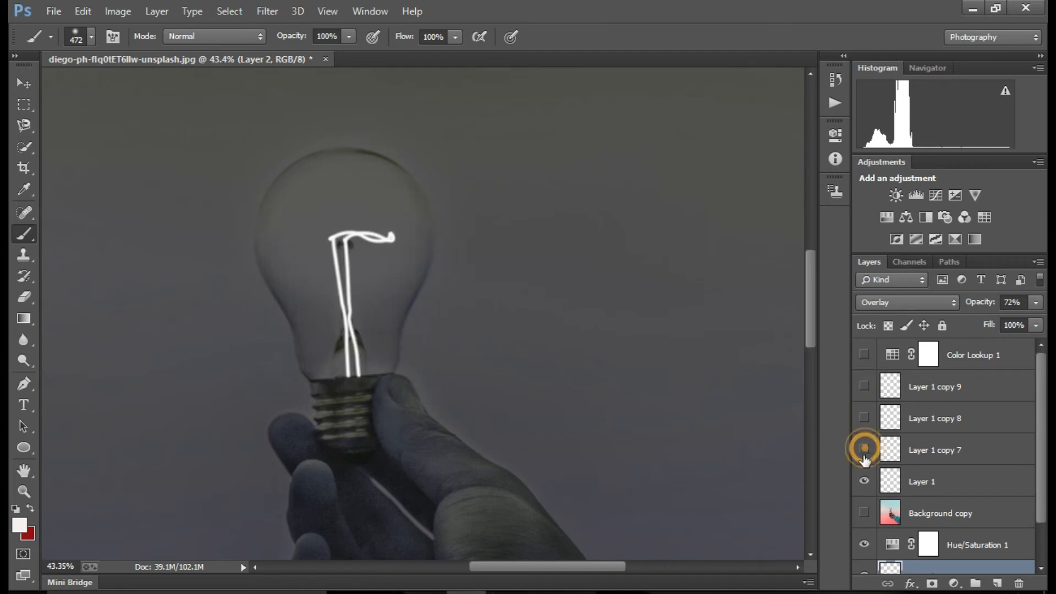
click(864, 482)
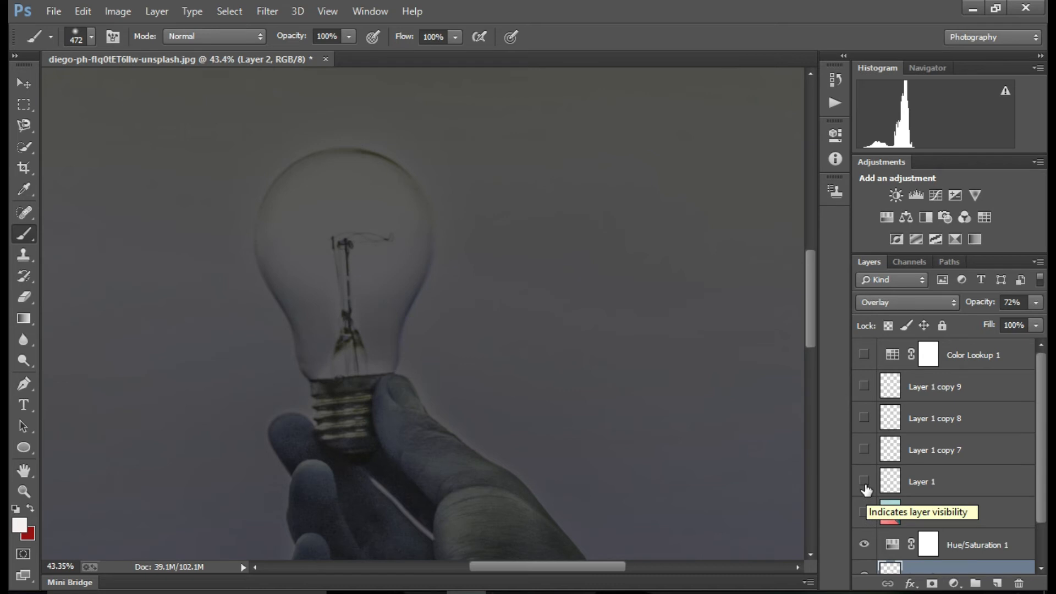
click(864, 483)
click(865, 450)
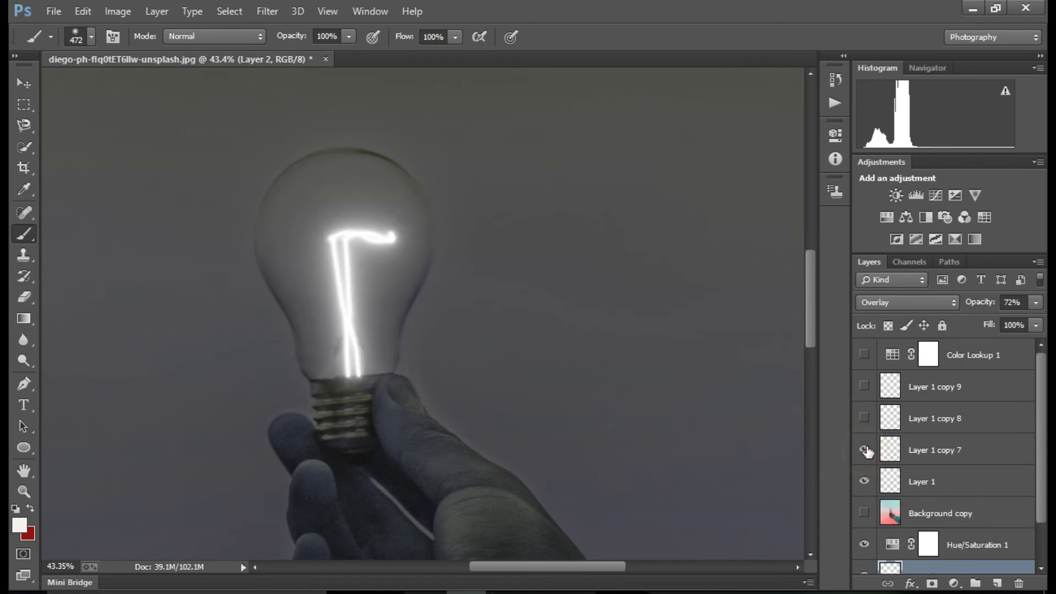
click(864, 419)
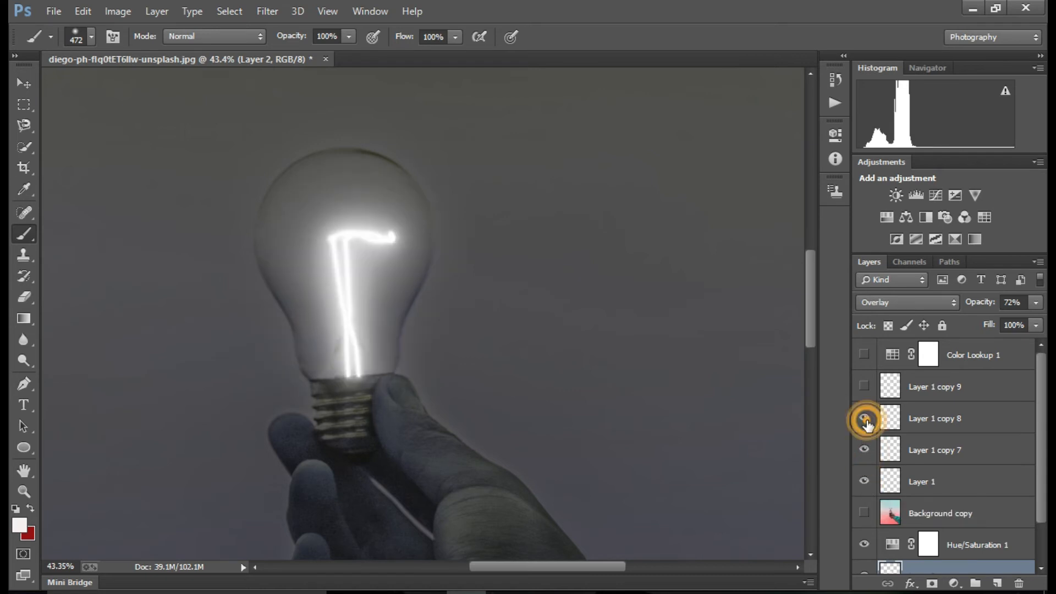
click(865, 388)
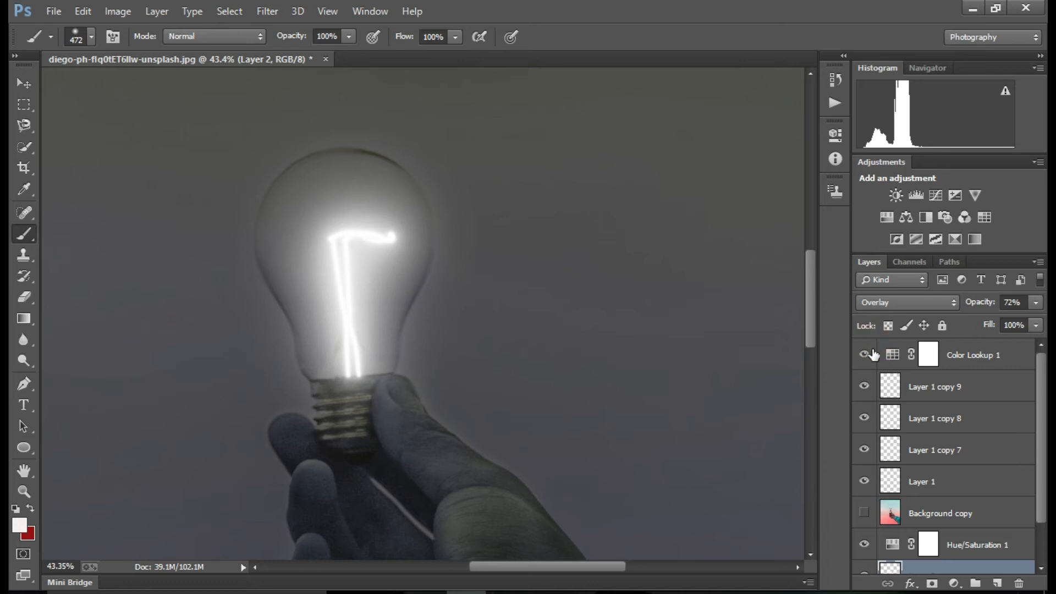
Select the glow layers from Layer 1 copy 9 down to Layer 1 and merge them into one layer
scroll(455, 347, up, 3)
click(950, 386)
shift+click(950, 478)
right_click(936, 428)
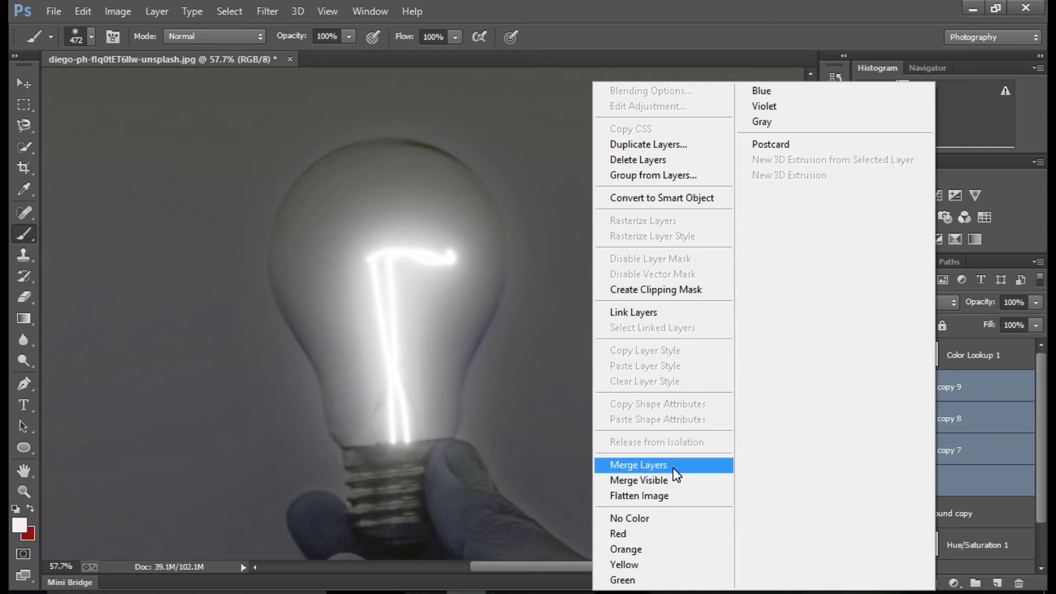
click(672, 467)
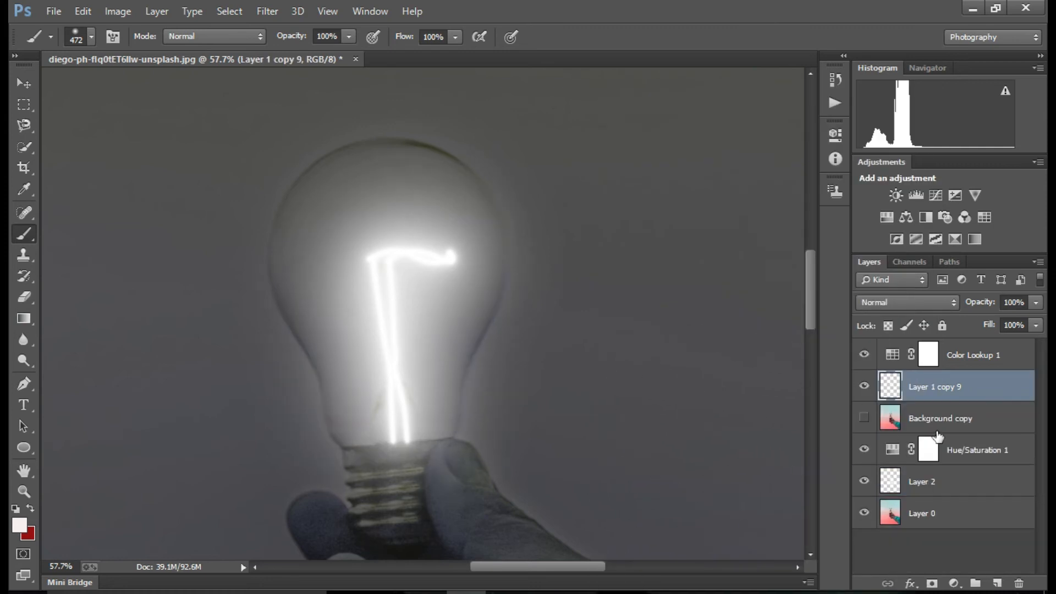
Try a yellow-green Color Overlay (#ccff00) on the merged glow layer
right_click(938, 388)
click(681, 94)
click(638, 355)
click(928, 217)
drag(747, 160, 840, 178)
drag(870, 389, 866, 379)
drag(771, 178, 794, 174)
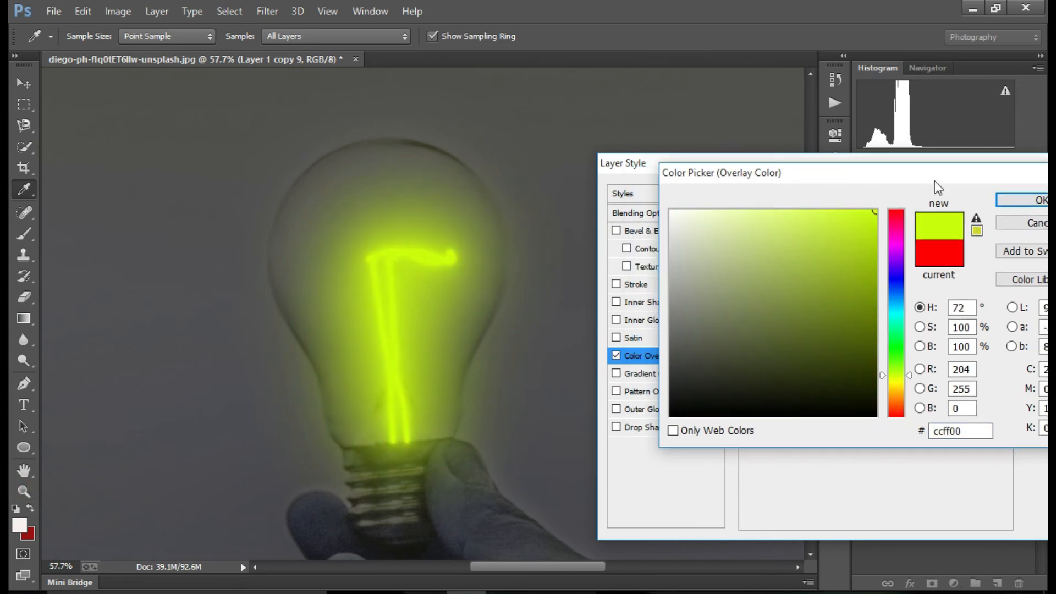
drag(935, 181, 864, 152)
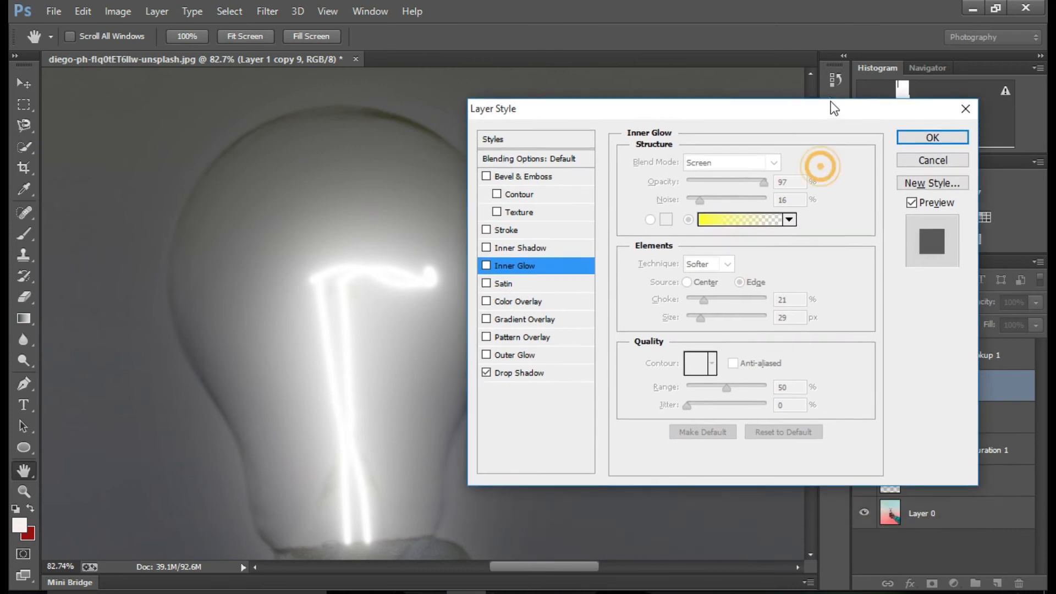
Keep only the Drop Shadow effect on the merged glow layer and toggle the layer's visibility to compare
drag(831, 102, 829, 92)
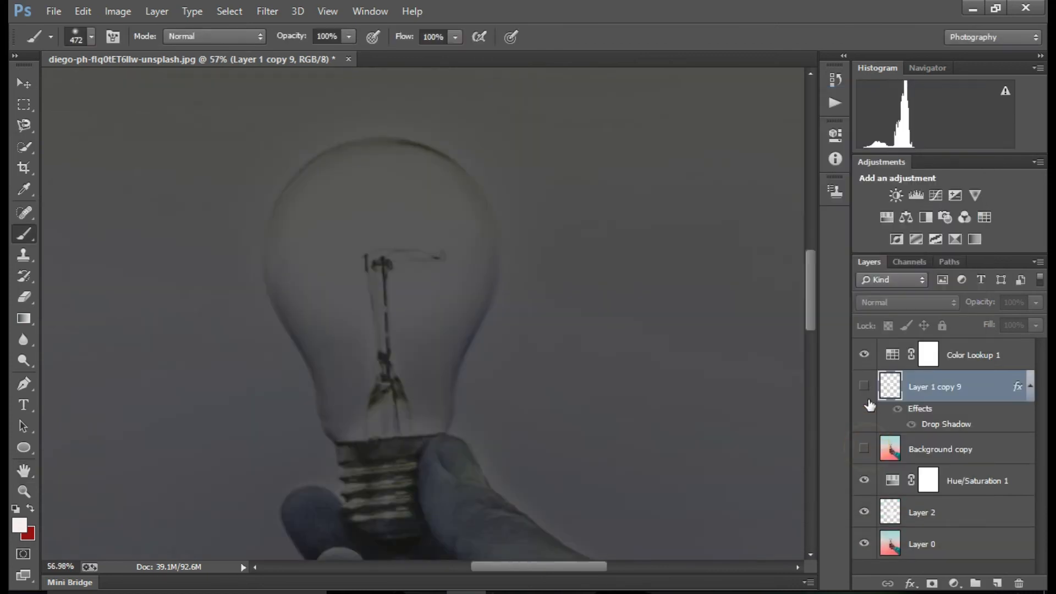
click(865, 386)
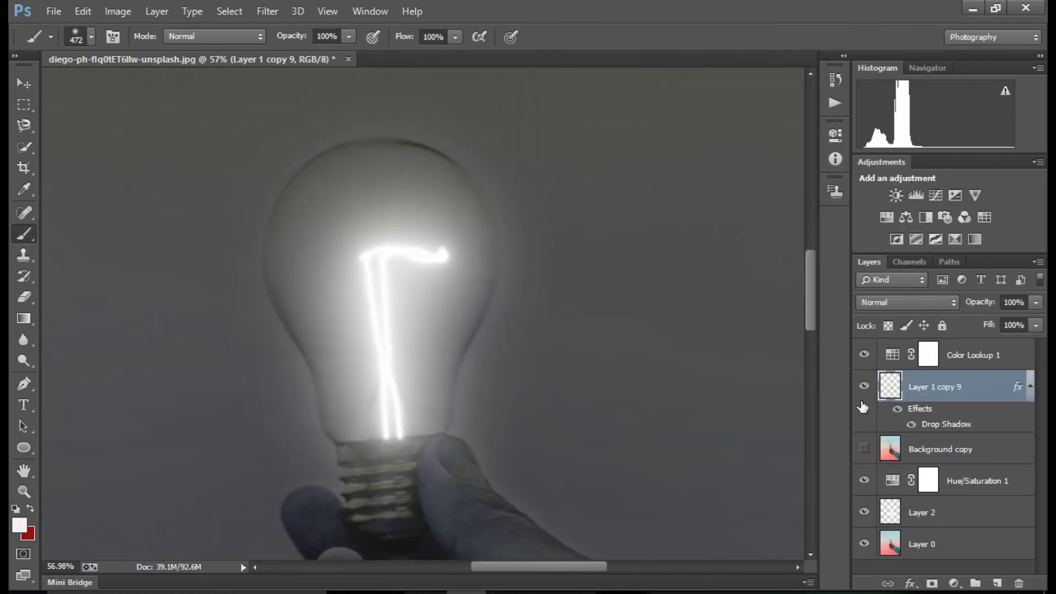
Add a Color Lookup adjustment layer above the merged glow layer using the LateSunset.3DL file
click(956, 584)
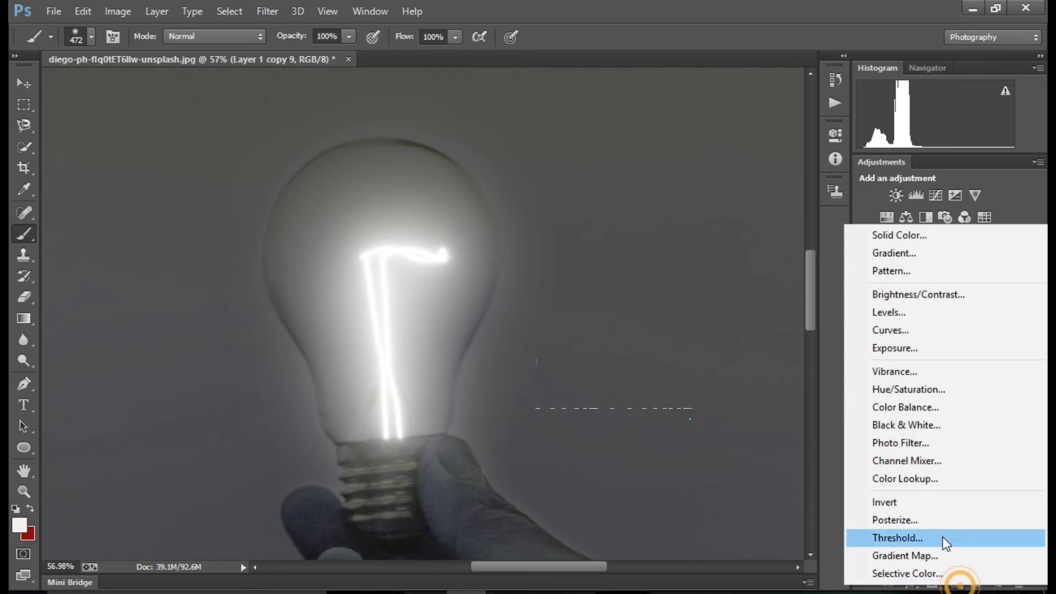
click(931, 480)
click(770, 174)
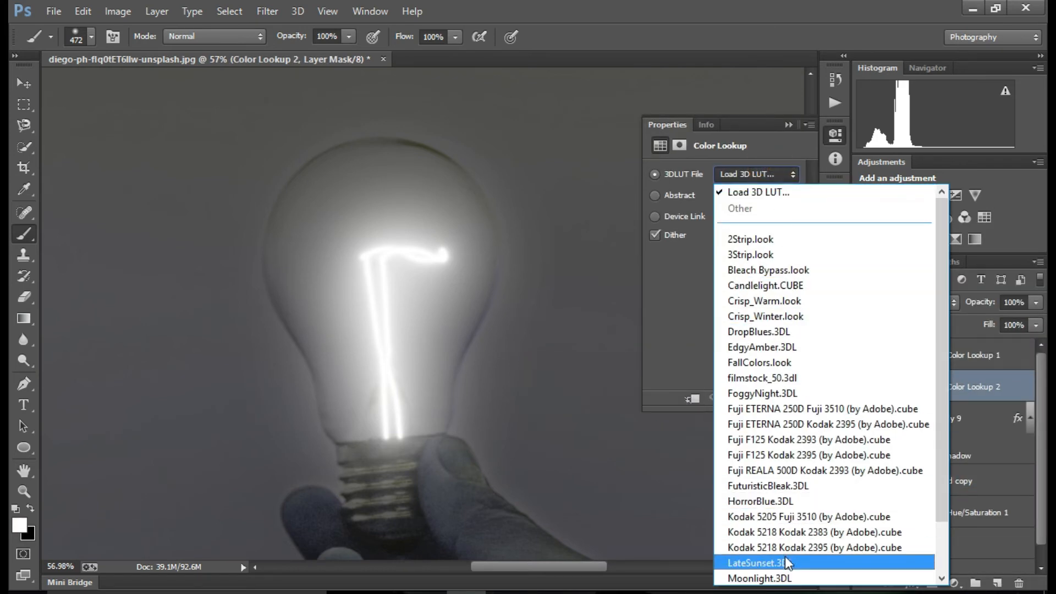
scroll(787, 569, down, 2)
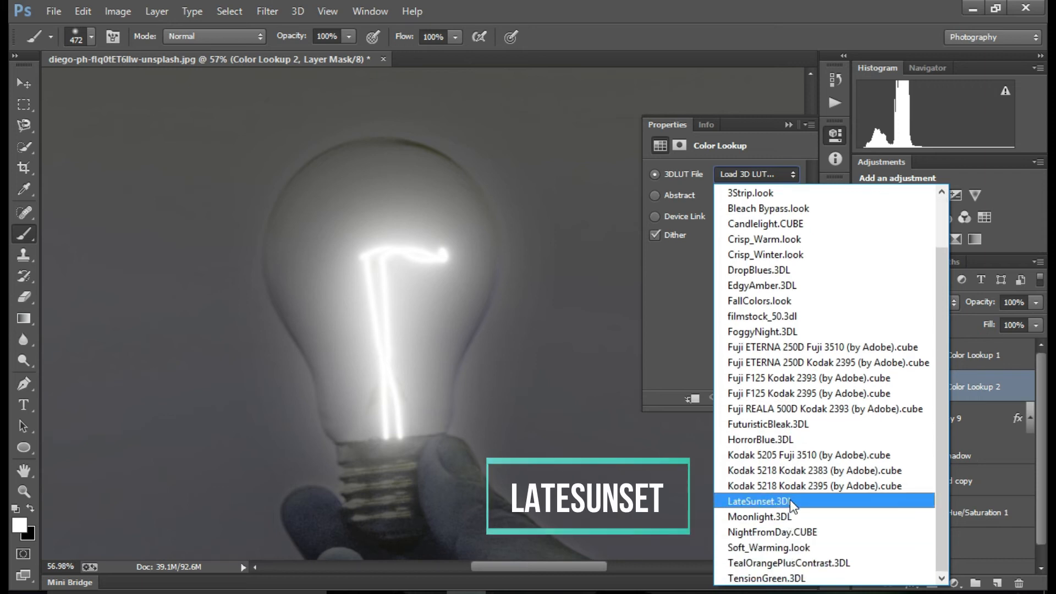
click(790, 499)
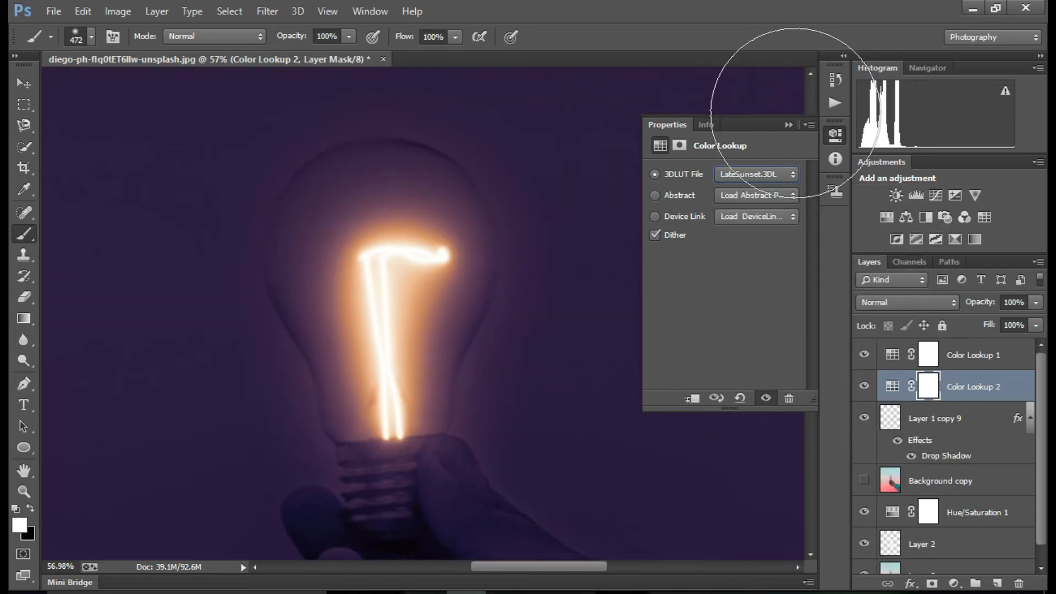
click(790, 125)
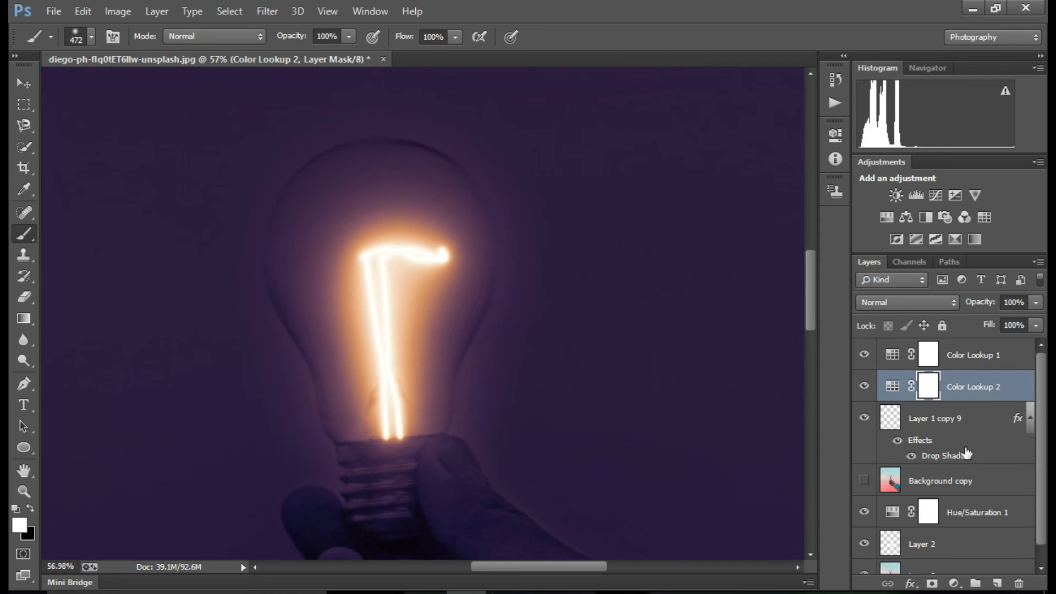
Make the Background copy layer visible and move it to the top of the layer stack
drag(1041, 444, 1044, 482)
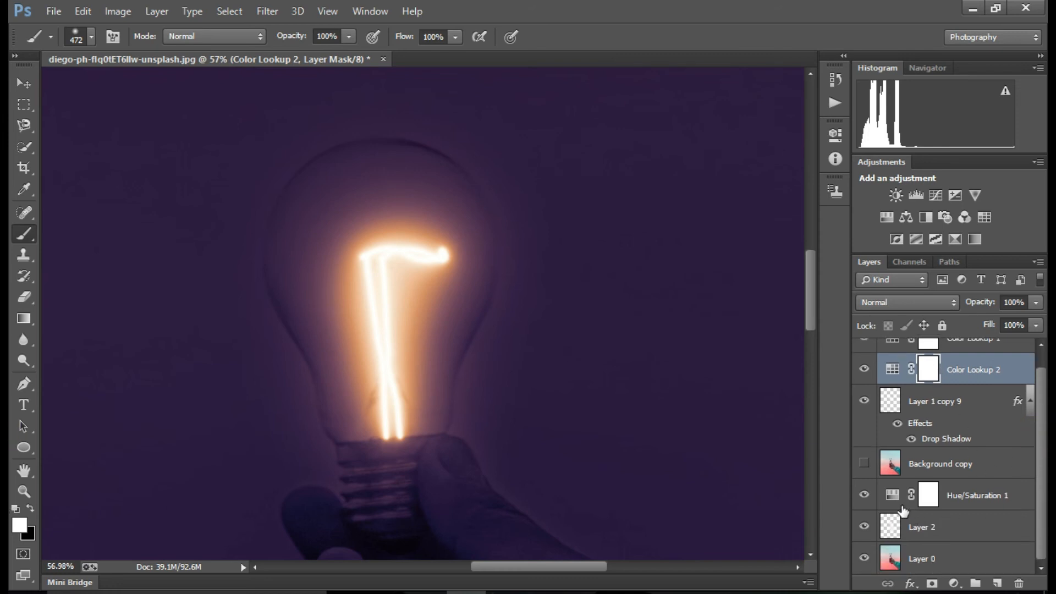
click(868, 465)
scroll(948, 466, up, 1)
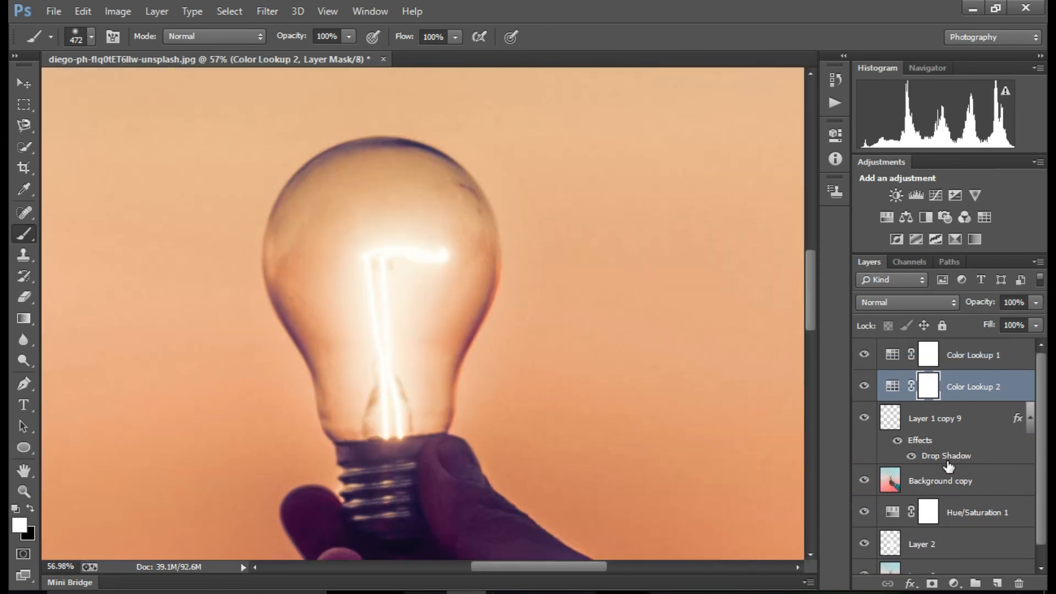
drag(956, 483, 955, 346)
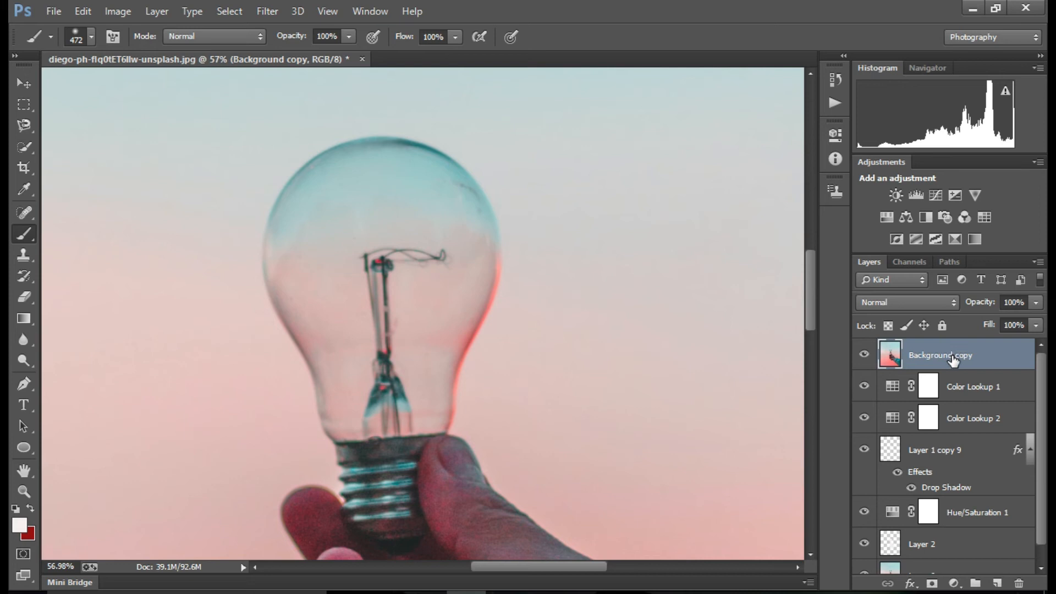
Open Background copy in the Camera Raw filter, strongly lower its exposure, and reduce the saturation of the reds and aquas
click(269, 11)
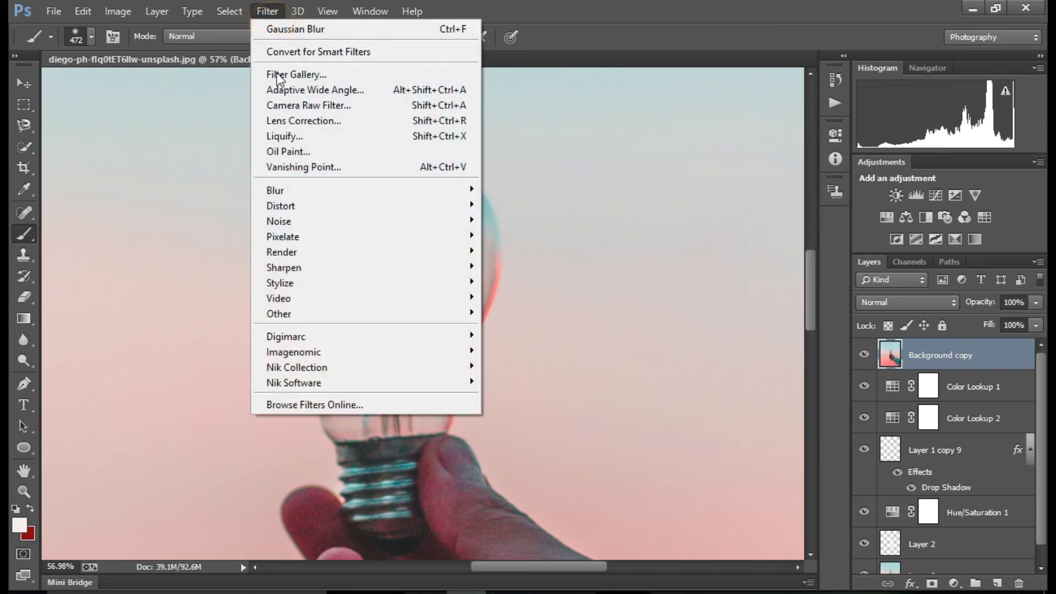
click(285, 101)
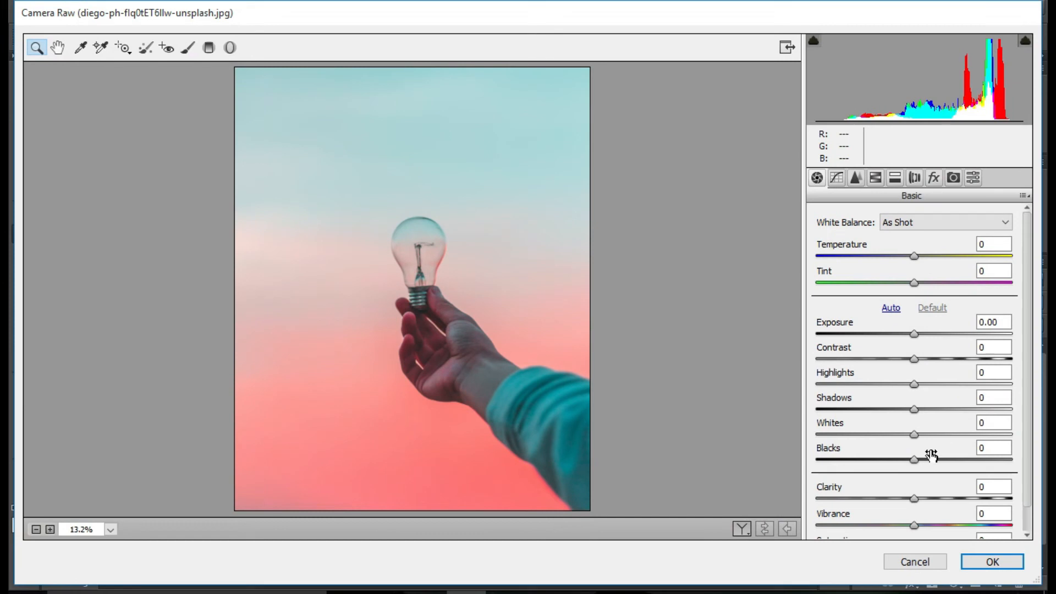
drag(914, 333, 842, 320)
click(861, 179)
click(874, 178)
click(861, 241)
drag(915, 293, 846, 294)
drag(913, 401, 863, 427)
Set the Oranges luminance to -6 and the Yellows luminance to +46, and apply the Camera Raw filter
click(913, 241)
drag(918, 320, 913, 320)
drag(918, 347, 963, 347)
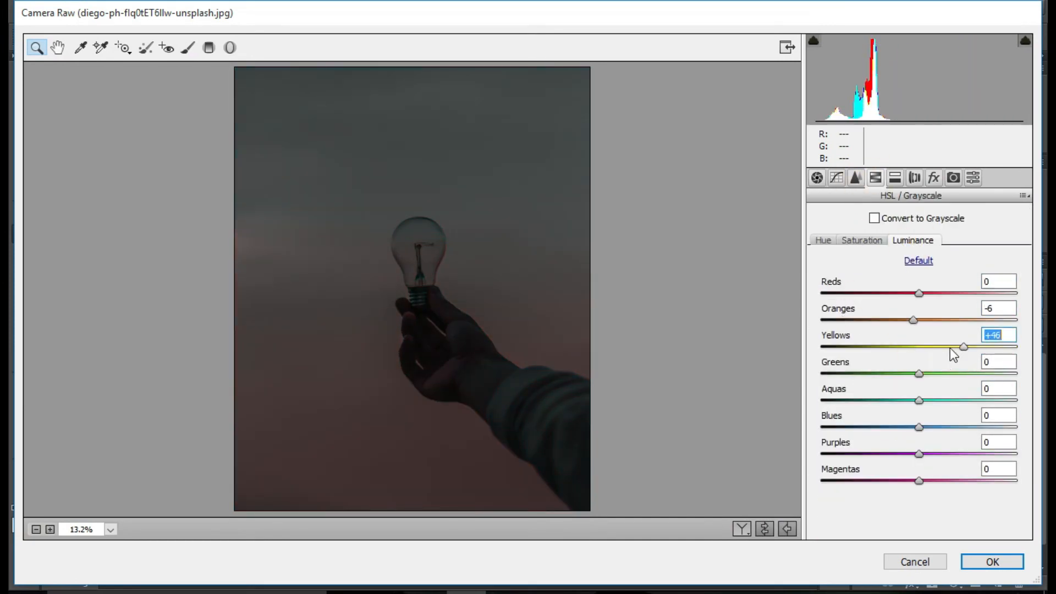
click(990, 562)
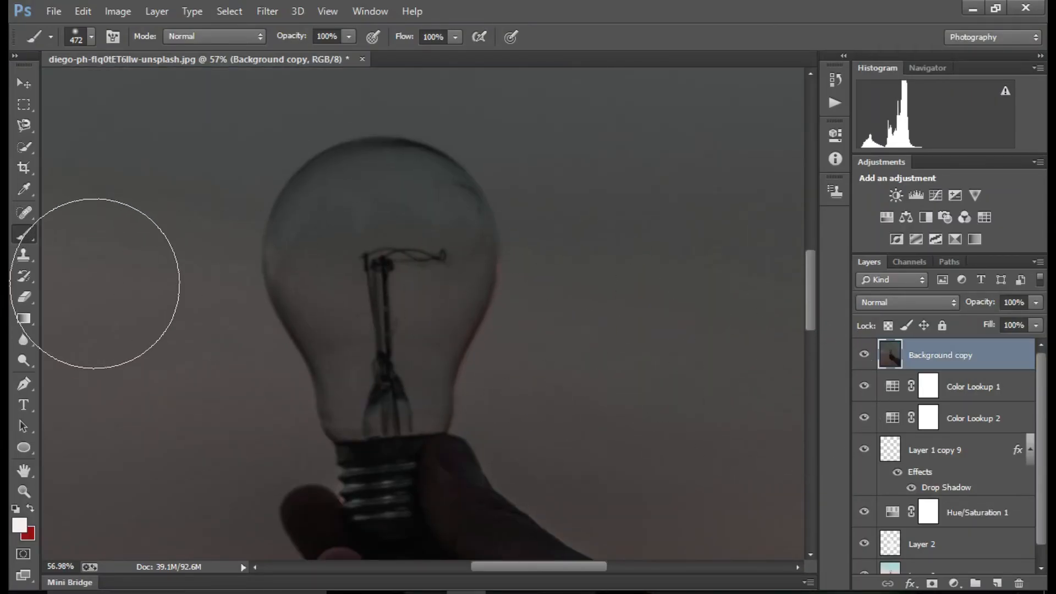
Erase the upper part of the bulb on Background copy with a 349 px Eraser to expose the glowing filament
drag(24, 297, 59, 279)
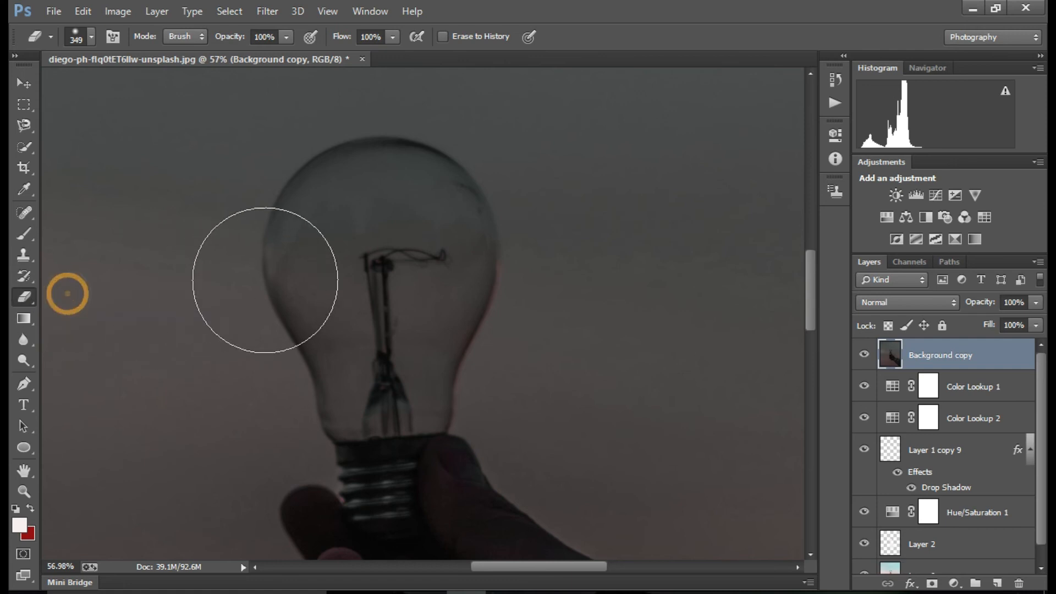
scroll(384, 263, up, 1)
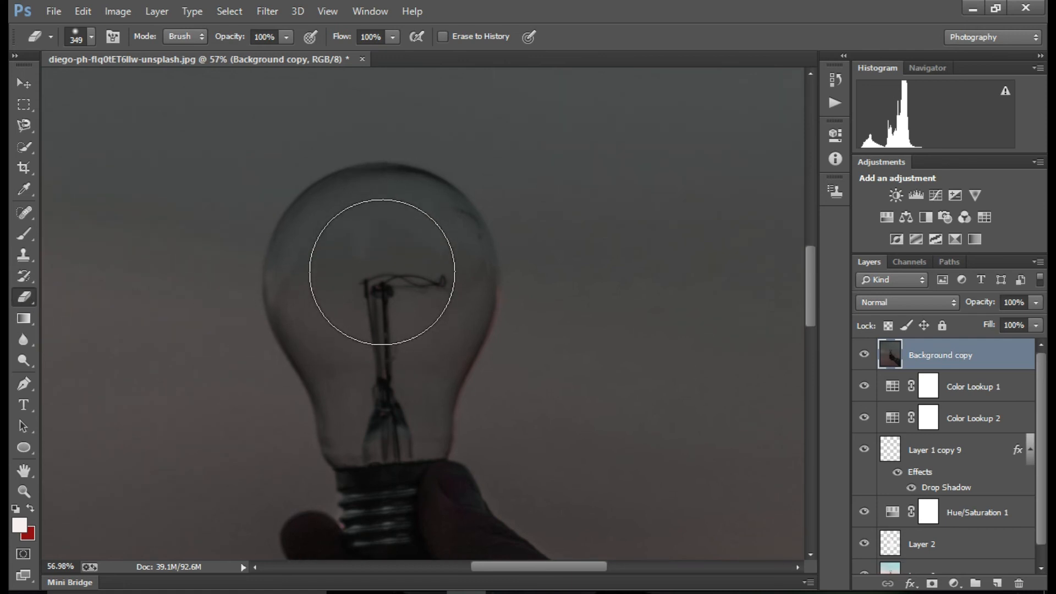
click(382, 272)
click(381, 254)
click(380, 250)
click(372, 245)
click(357, 252)
click(352, 252)
click(347, 251)
click(397, 244)
click(402, 243)
click(403, 249)
click(401, 291)
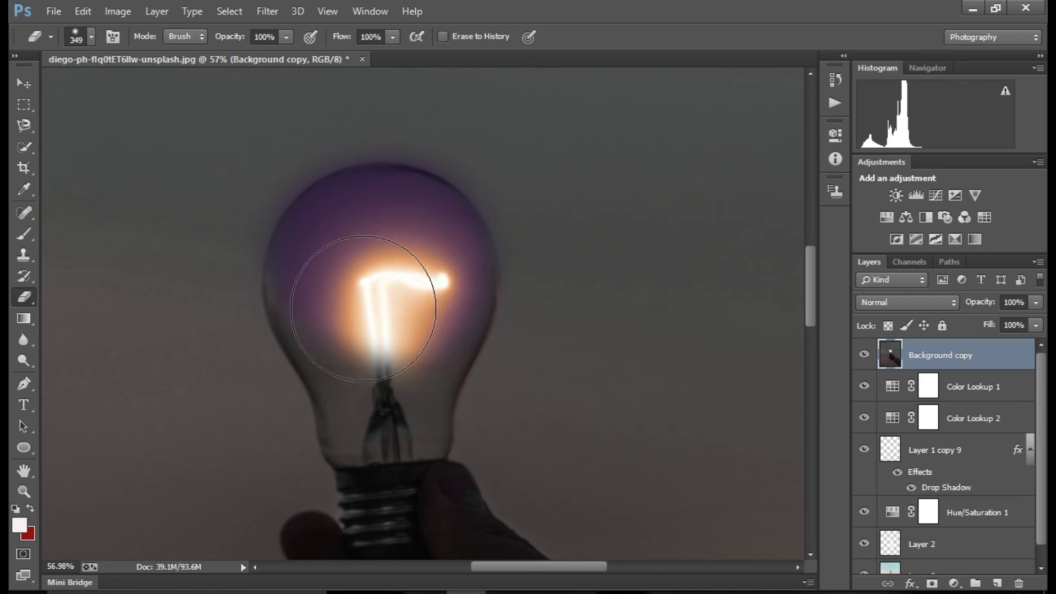
Continue erasing Background copy over the middle of the bulb, along the filament's vertical wires
click(362, 303)
click(397, 314)
click(396, 317)
click(398, 321)
click(396, 321)
click(394, 260)
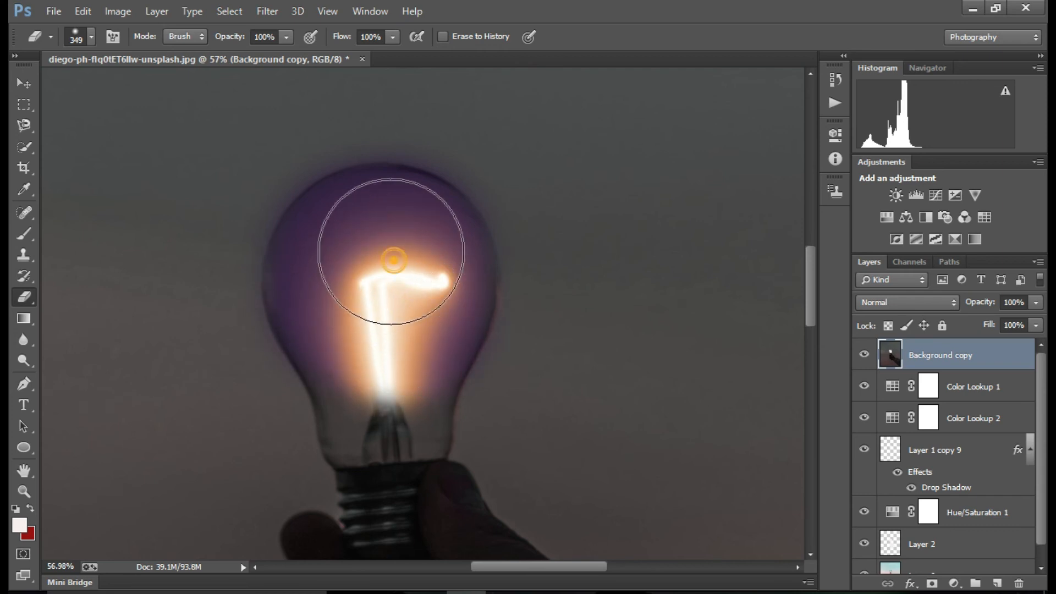
Use a softer 160 px eraser to clear Background copy around the filament's lower end
scroll(394, 260, down, 3)
right_click(428, 306)
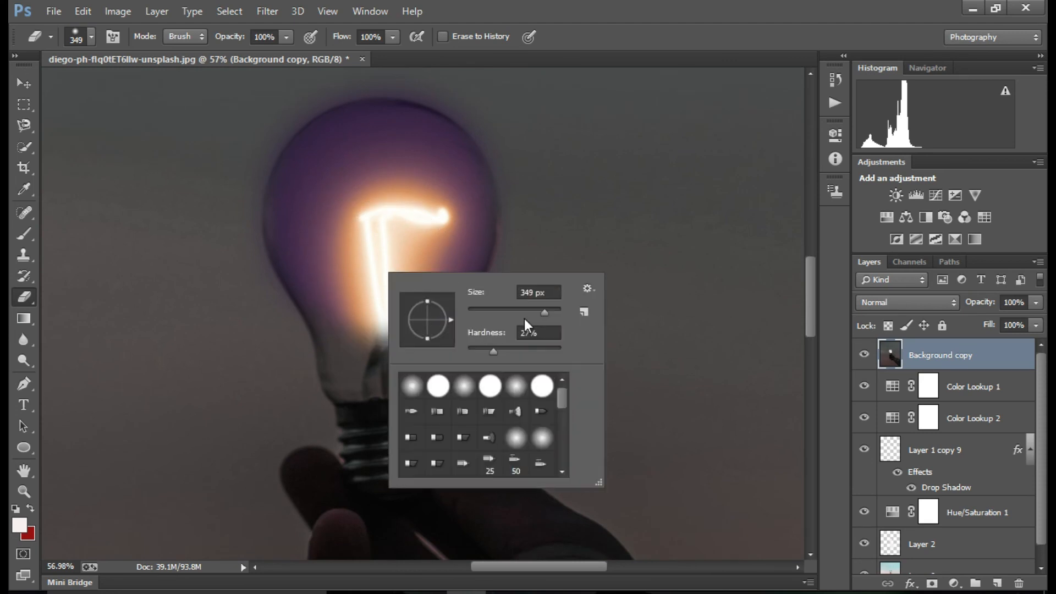
drag(491, 352, 485, 352)
click(381, 337)
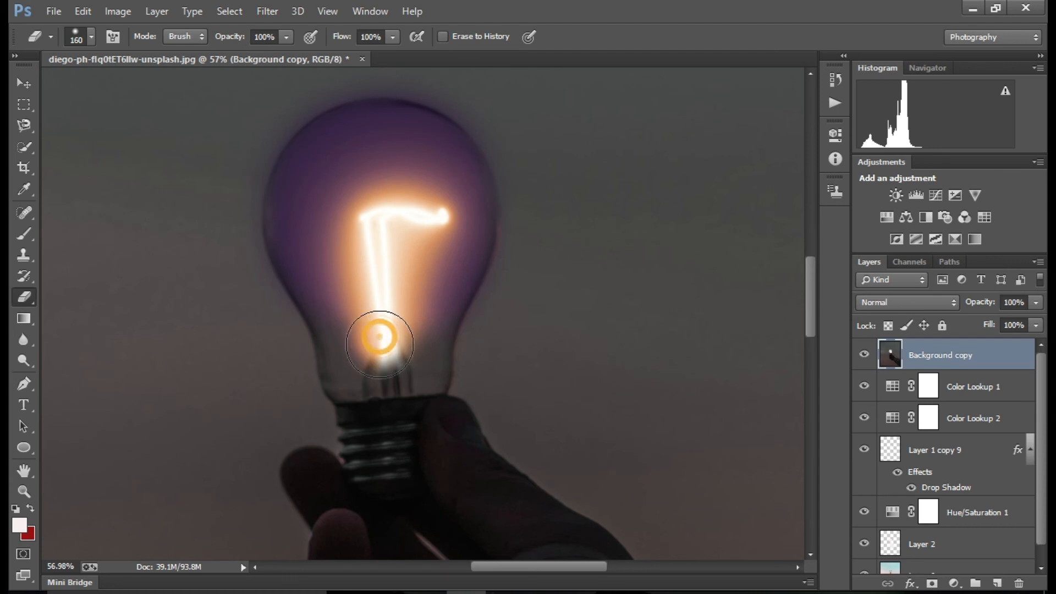
Erase the bulb's neck down to the socket edge with soft erasers of 29, 75 and 103 px at 1% hardness
scroll(433, 403, up, 5)
click(24, 297)
drag(534, 443, 486, 447)
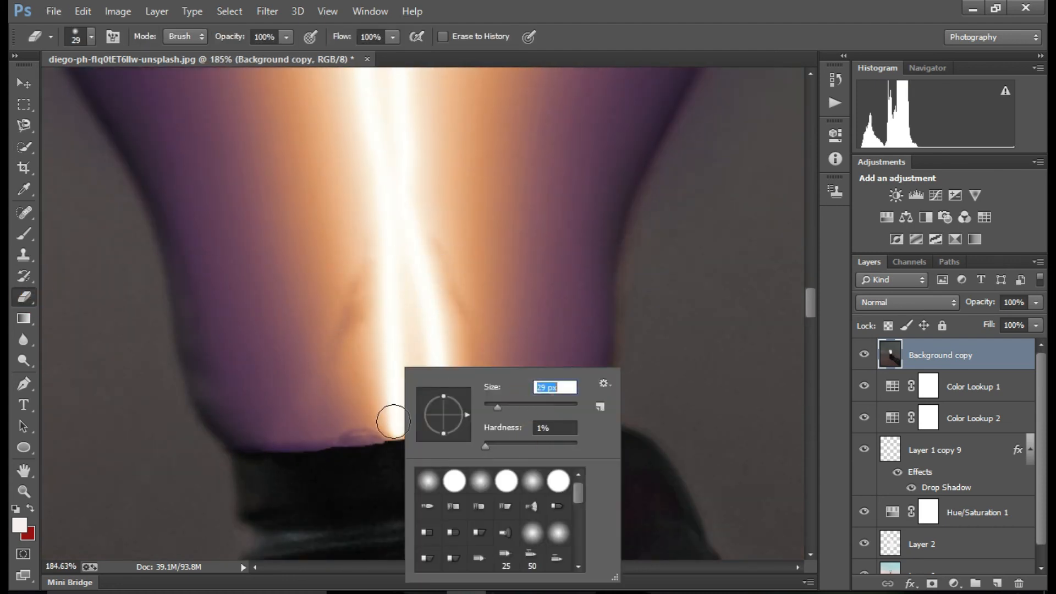
mouse_move(393, 421)
mouse_down()
mouse_move(464, 421)
mouse_move(372, 431)
mouse_up()
scroll(394, 429, down, 4)
right_click(436, 430)
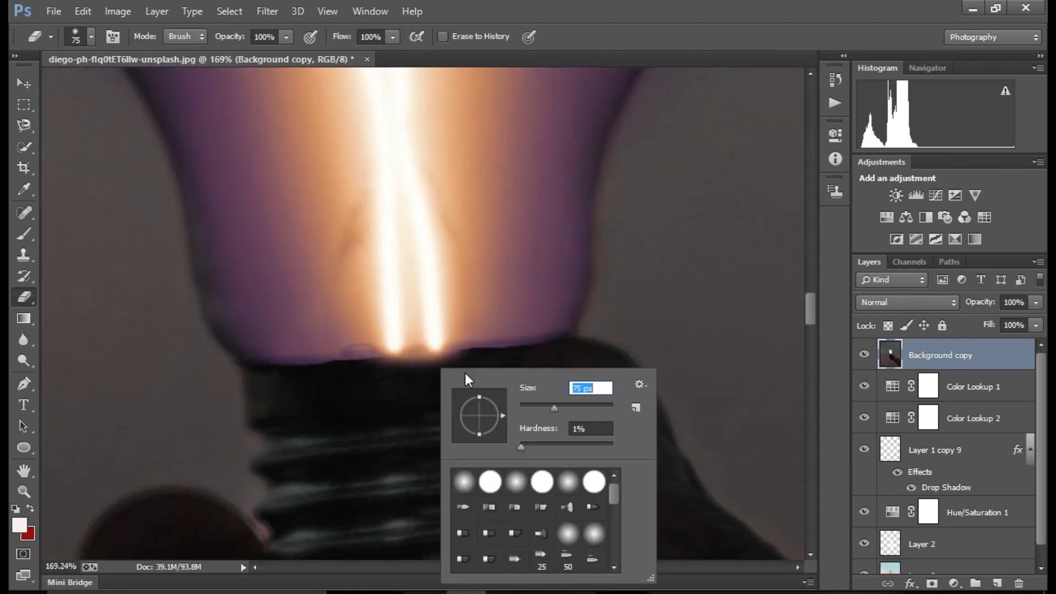
click(350, 319)
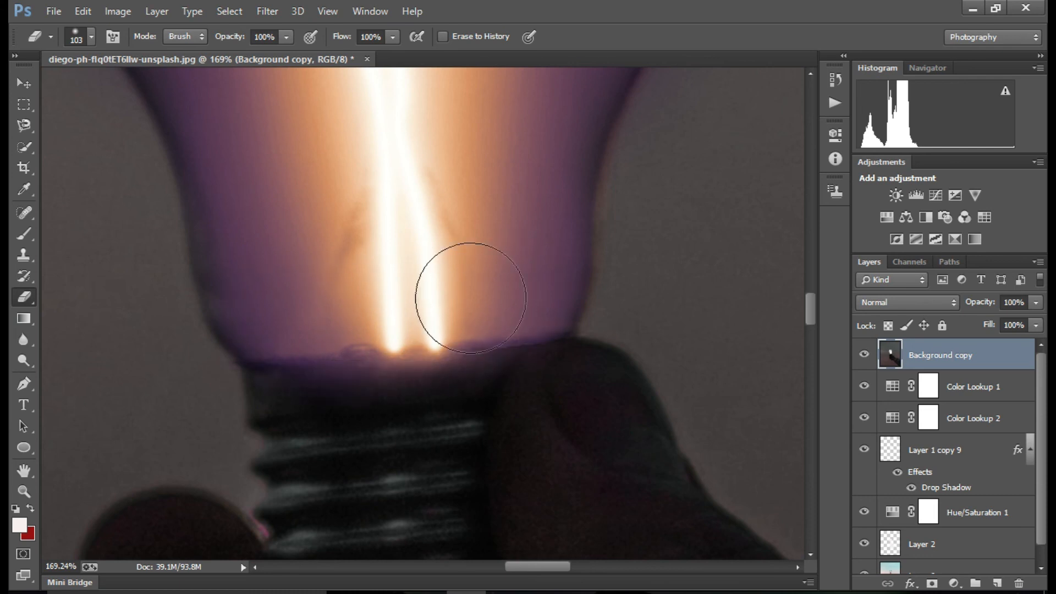
Erase a wide soft halo around the bulb on Background copy with a 3026 px eraser at 1% hardness
scroll(484, 385, down, 4)
drag(571, 424, 583, 401)
key(ctrl+0)
right_click(390, 289)
drag(512, 329, 558, 329)
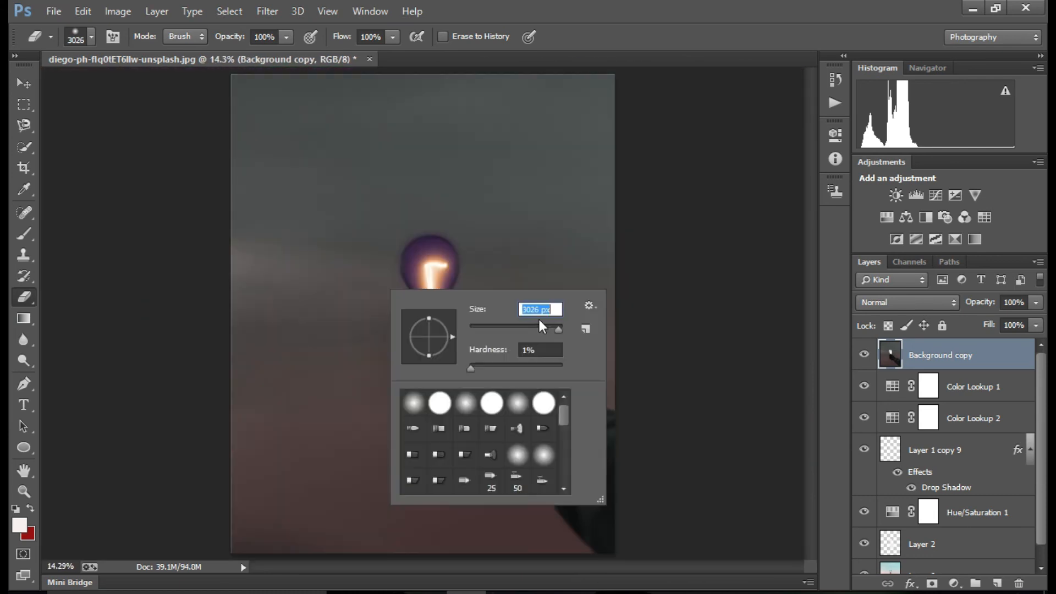
click(420, 264)
click(419, 269)
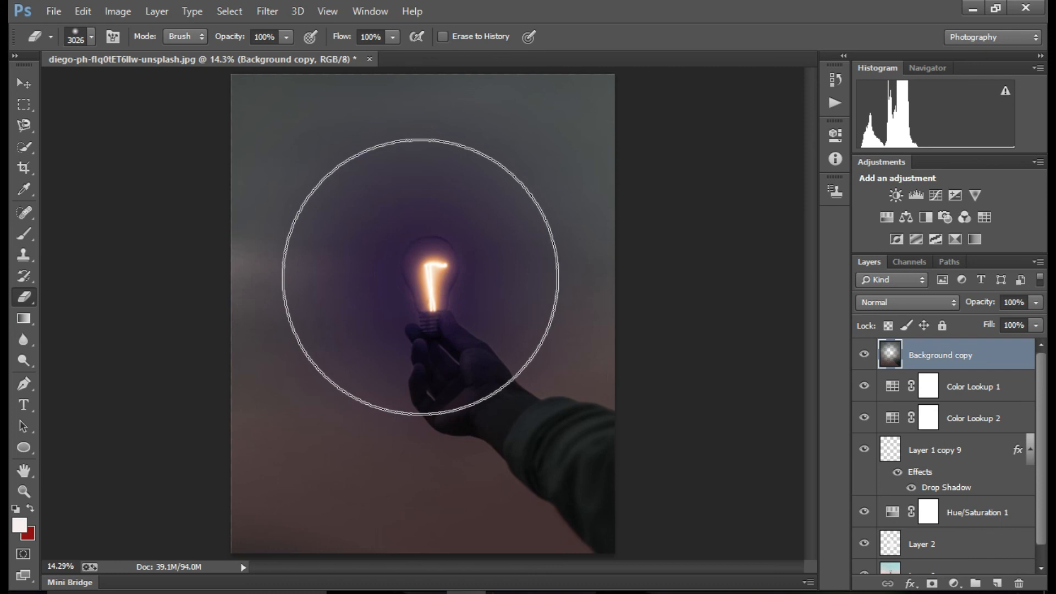
Remove the new Color Balance 1 adjustment layer by deleting its history state
scroll(448, 457, up, 2)
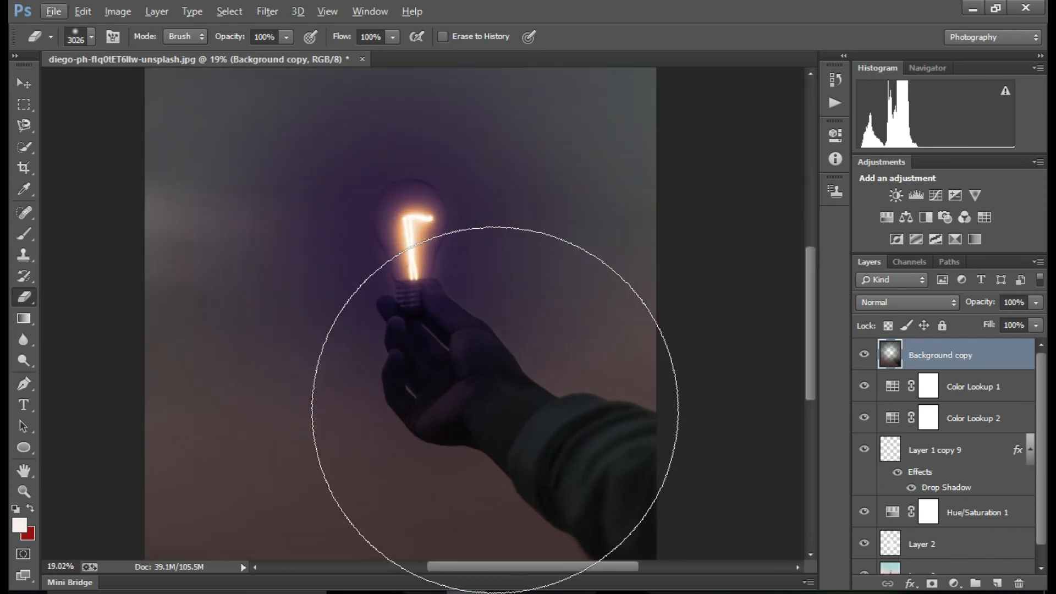
scroll(667, 434, up, 1)
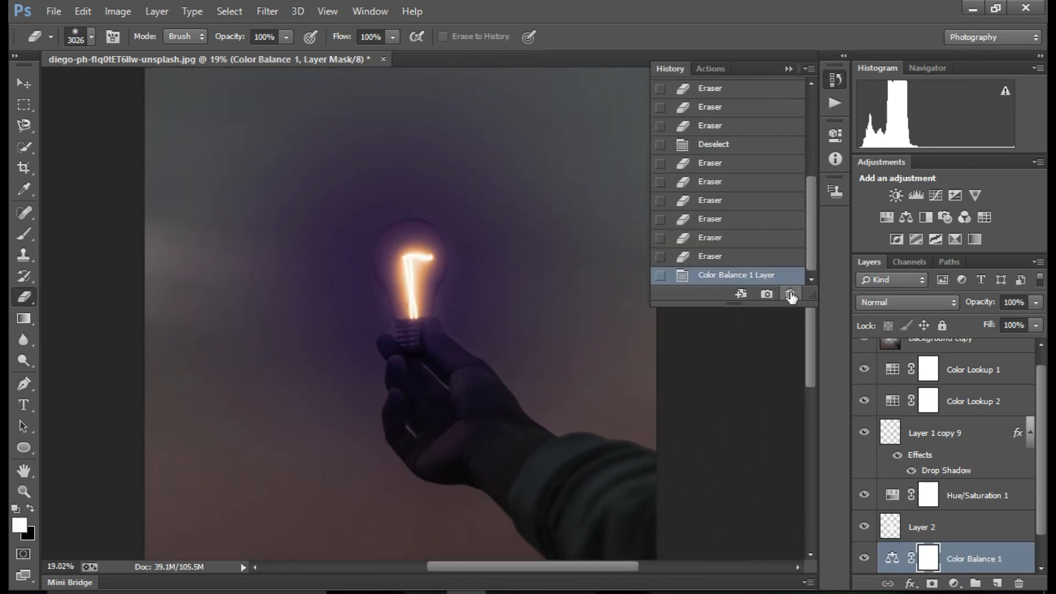
click(790, 296)
click(517, 243)
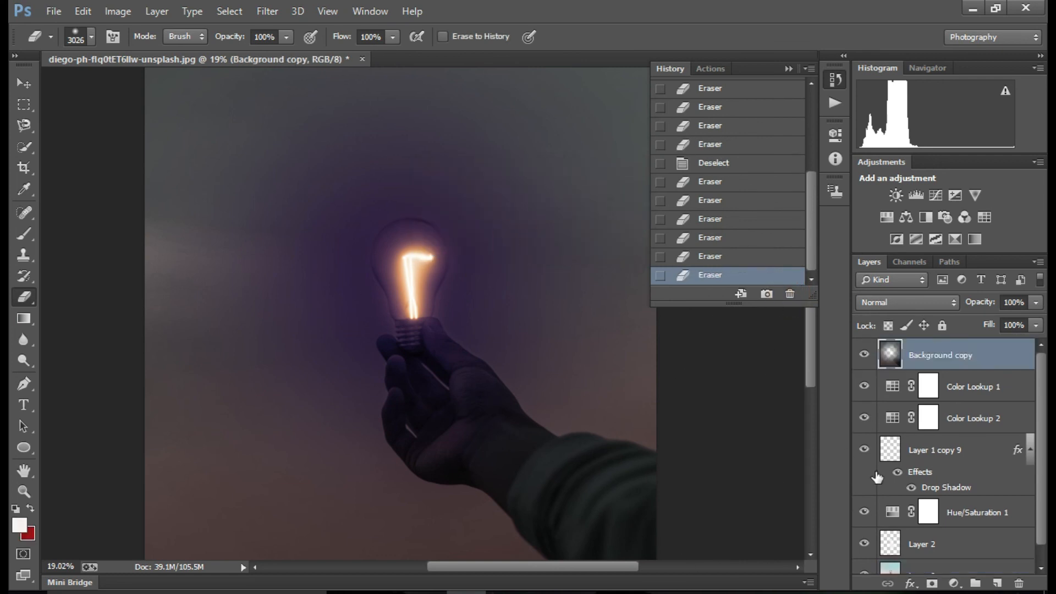
Toggle the Hue/Saturation 1 layer to compare the effect and leave it hidden
click(866, 496)
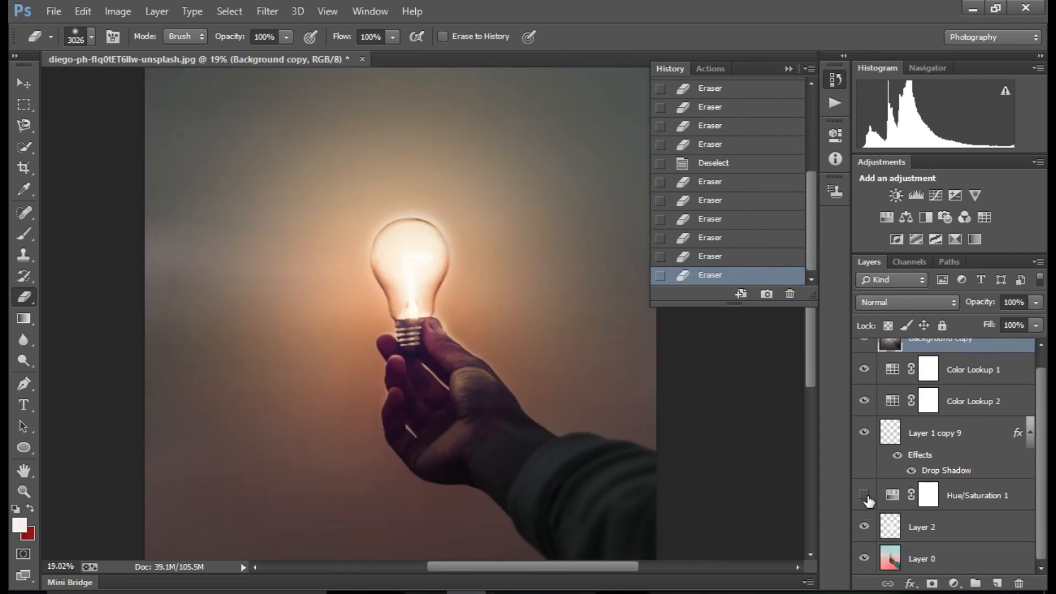
click(865, 496)
click(866, 496)
click(865, 496)
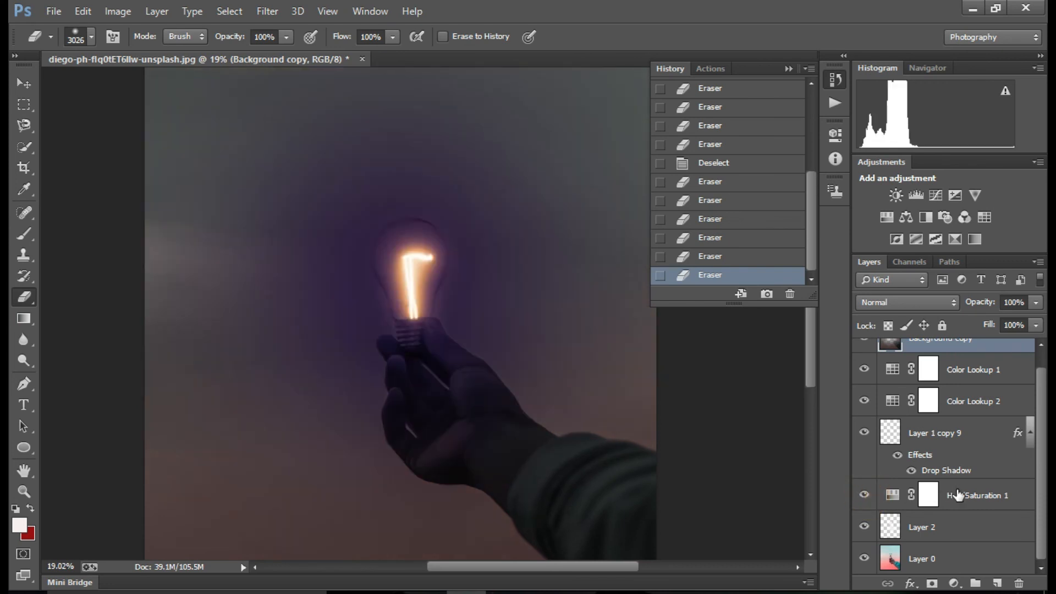
click(866, 497)
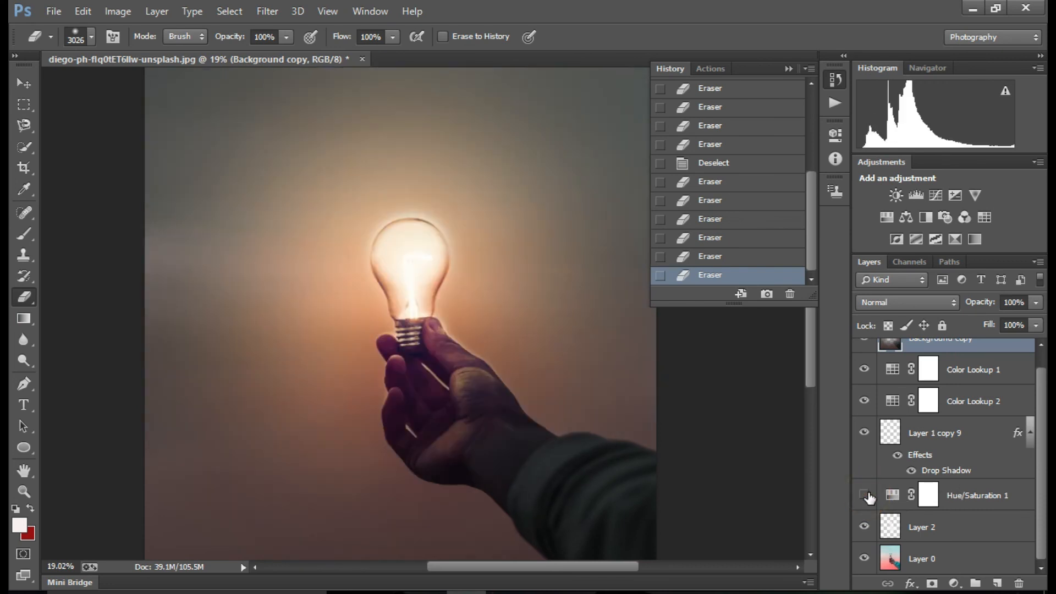
Examine the lit bulb and hand at several magnifications, including in an enlarged floating document window
scroll(469, 318, up, 3)
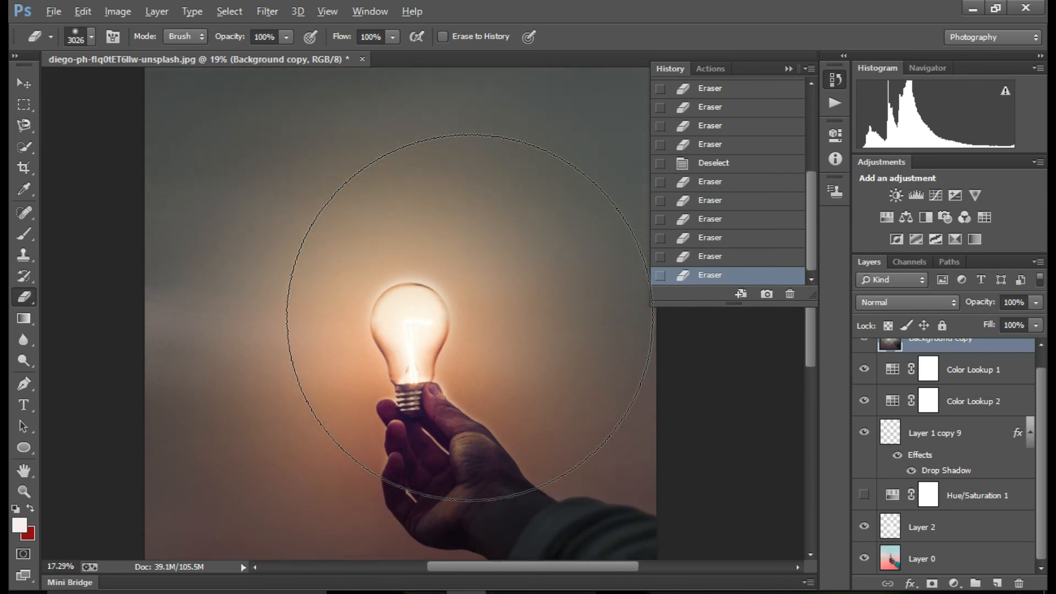
scroll(477, 324, down, 2)
scroll(474, 323, up, 5)
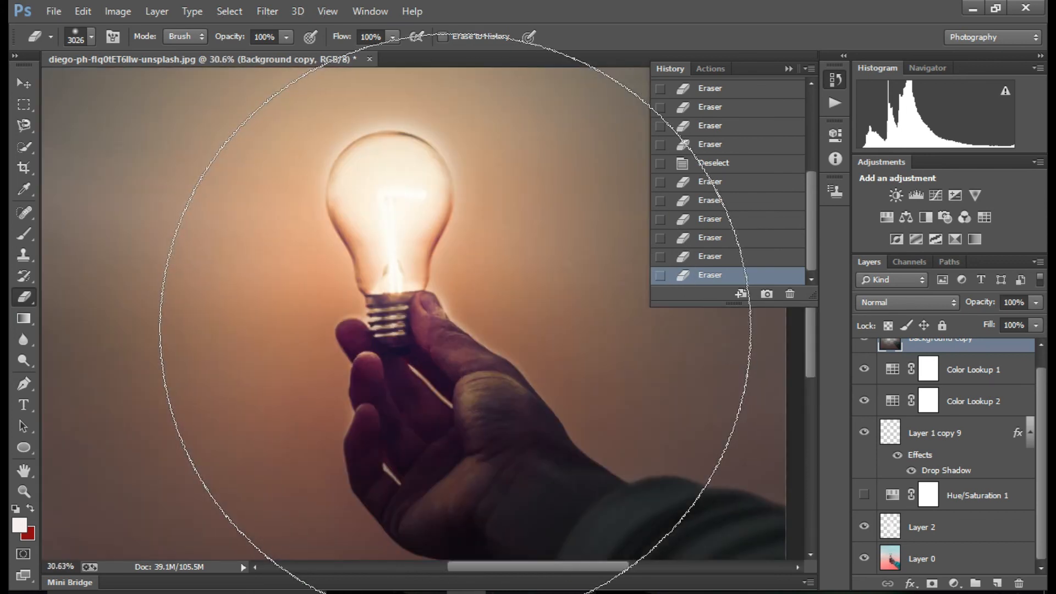
scroll(456, 313, up, 2)
scroll(445, 382, down, 5)
scroll(634, 428, up, 5)
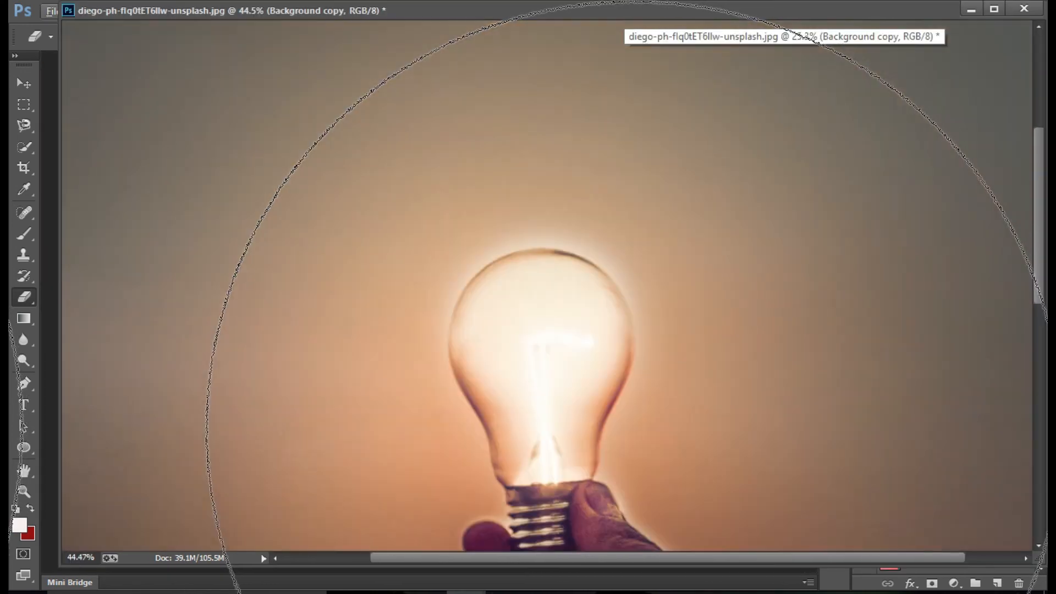
scroll(634, 428, down, 5)
click(990, 13)
click(990, 13)
drag(919, 16, 778, 64)
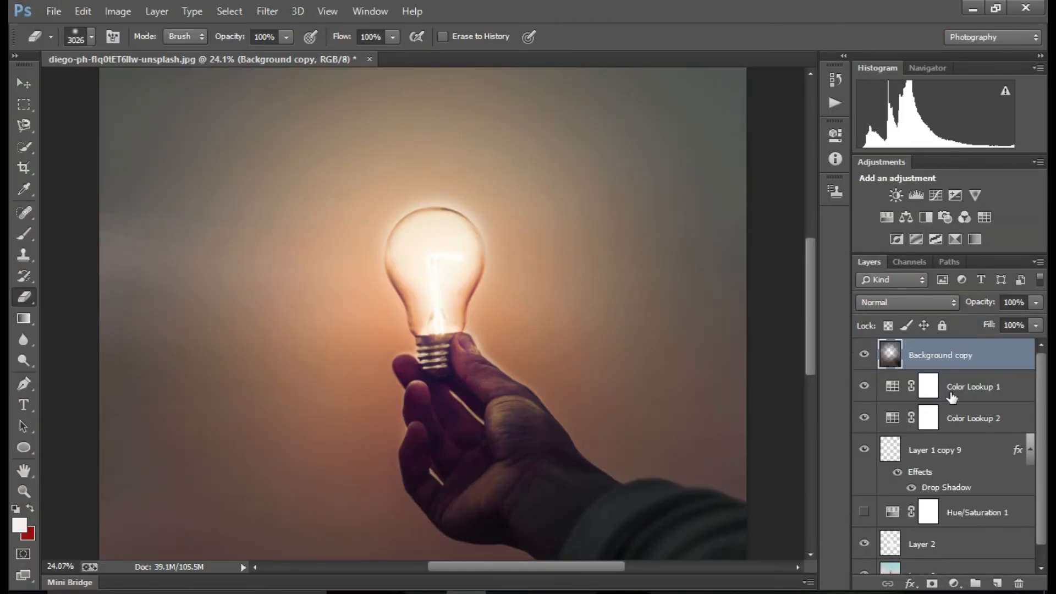
Hide all layers above Layer 0 to view the original photo
click(864, 449)
click(864, 354)
scroll(864, 494, down, 1)
click(864, 527)
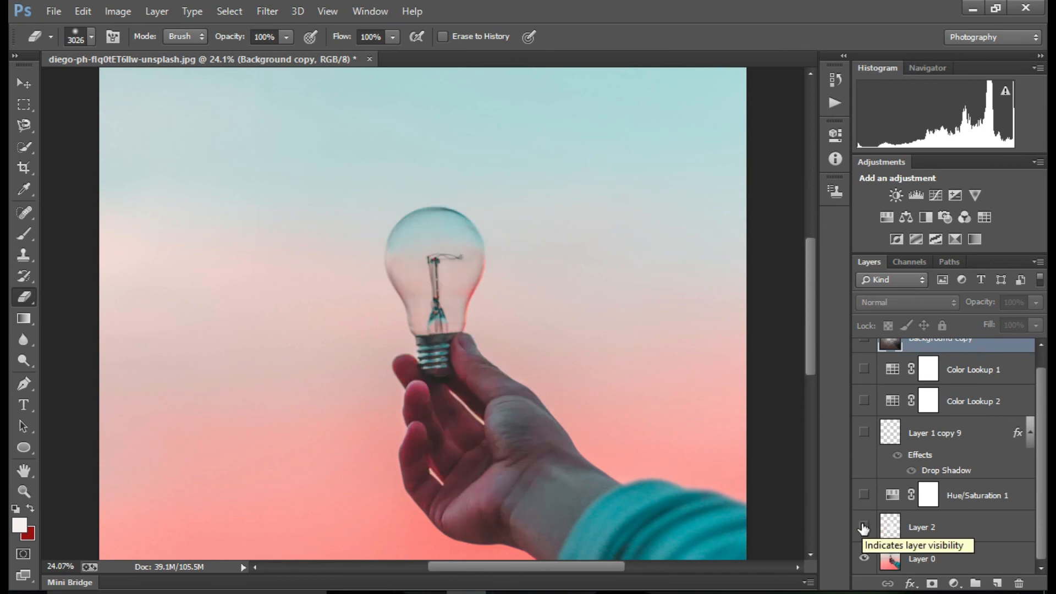
Switch the layers above Layer 0 on and off to review how the darkening and color grading build up
scroll(864, 467, up, 1)
click(865, 449)
click(865, 419)
click(865, 389)
click(865, 421)
scroll(867, 462, down, 1)
scroll(867, 528, up, 1)
click(864, 386)
click(864, 354)
Show the merged glow layer, both Color Lookup layers and Background copy again, comparing the image with and without Color Lookup 2
click(864, 449)
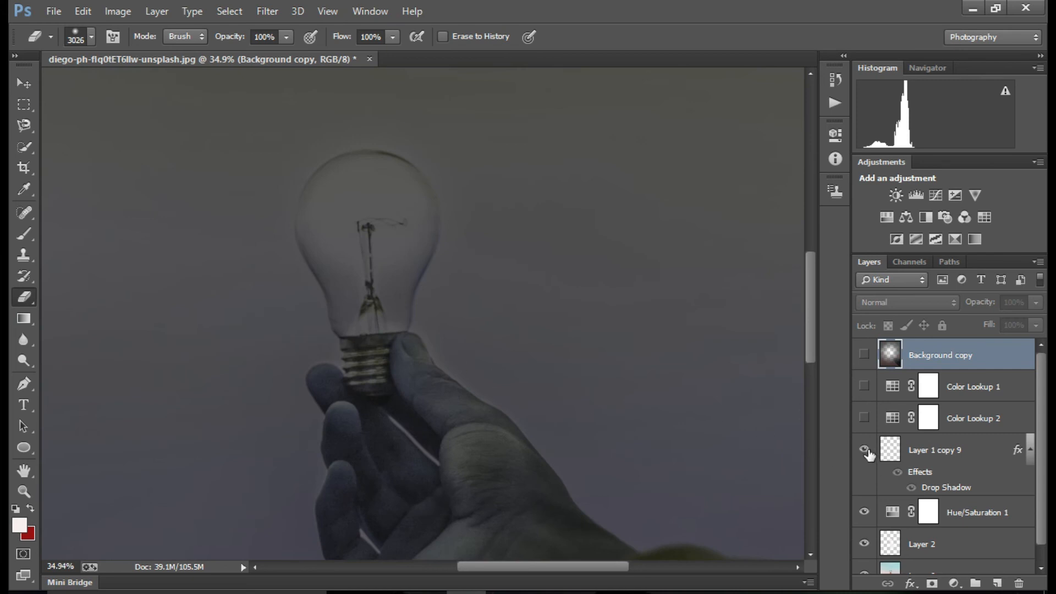
click(866, 450)
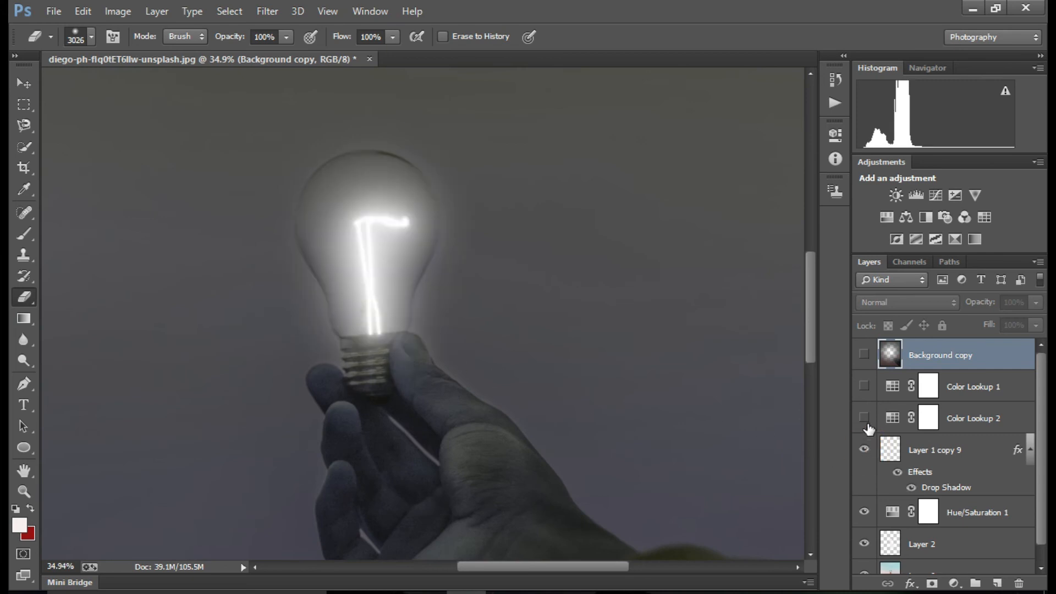
click(866, 422)
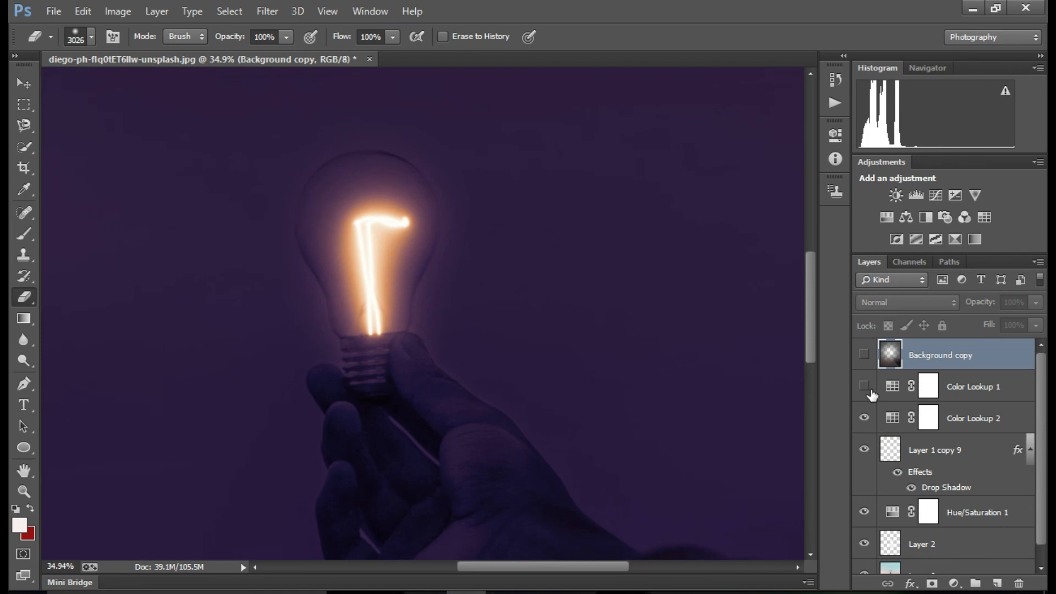
click(864, 354)
scroll(865, 430, down, 1)
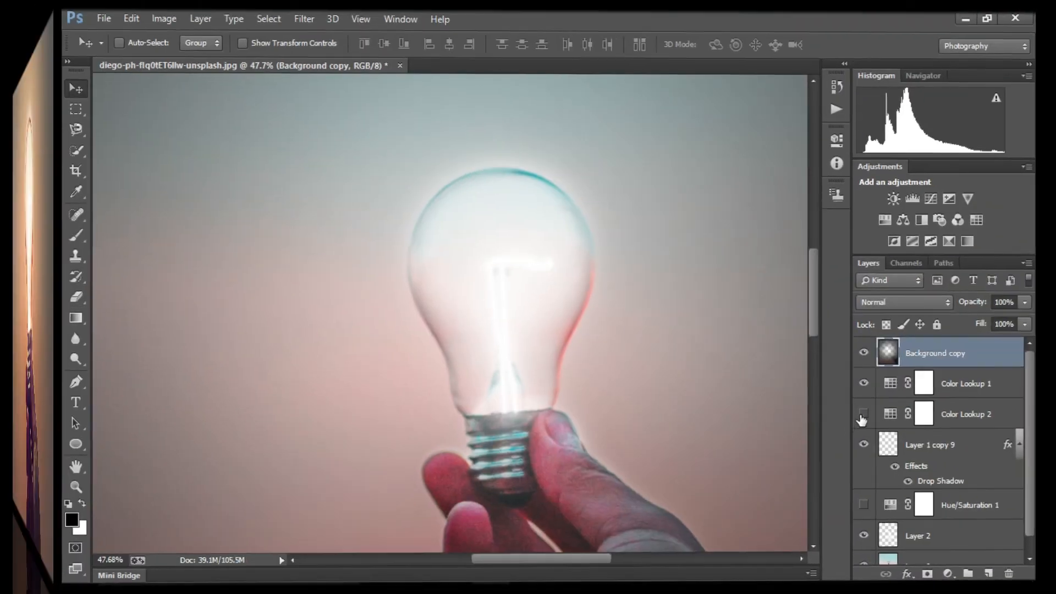
click(865, 414)
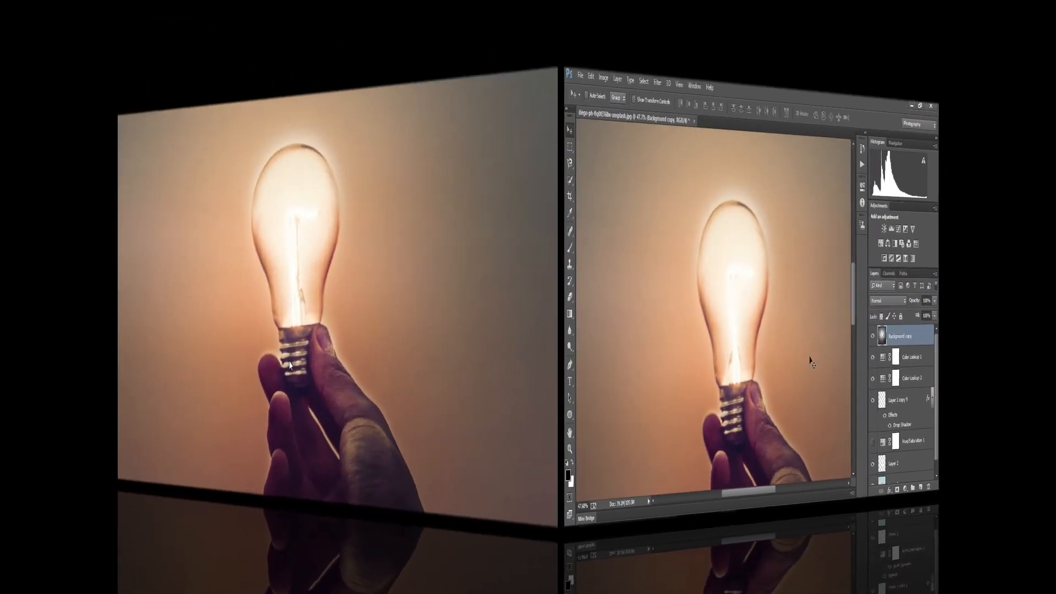